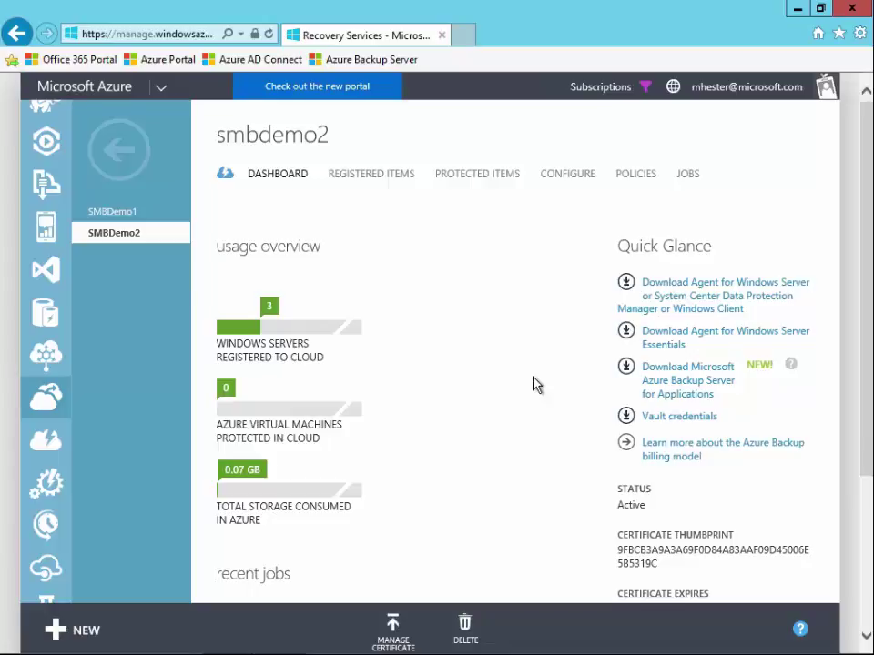
List the registered items of the smbdemo2 vault filtered to the Windows server type.
left_click(375, 175)
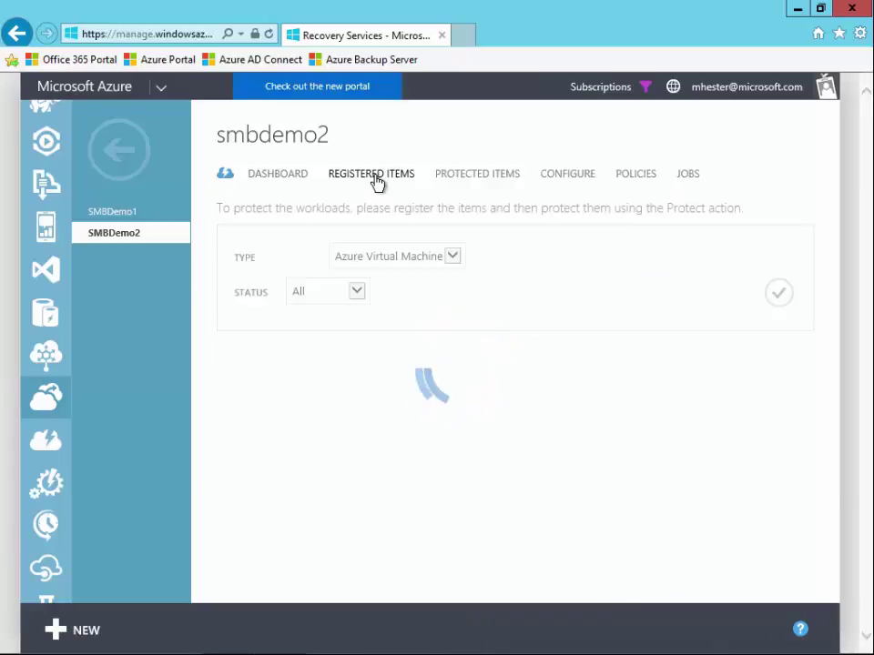
left_click(452, 257)
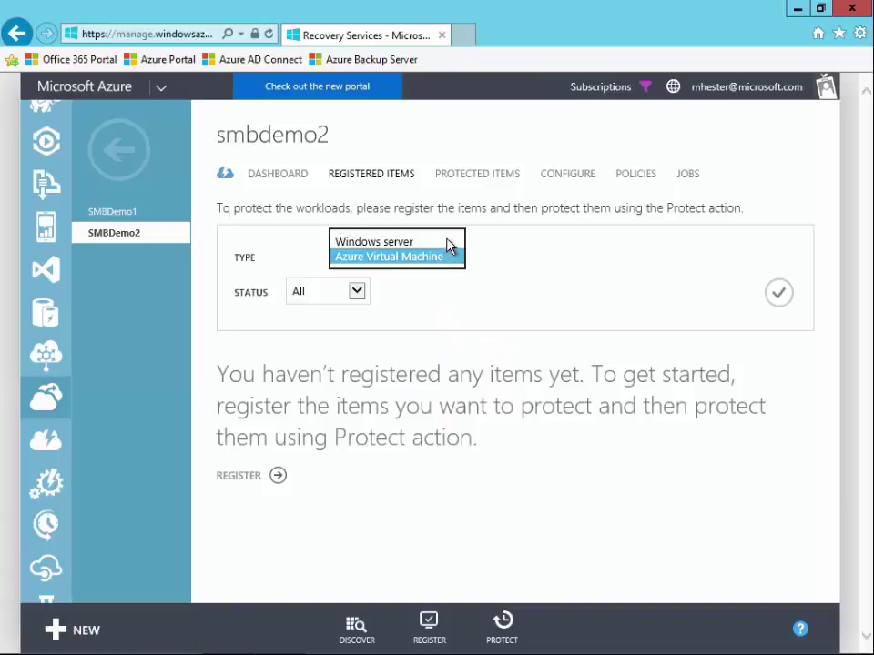
left_click(449, 243)
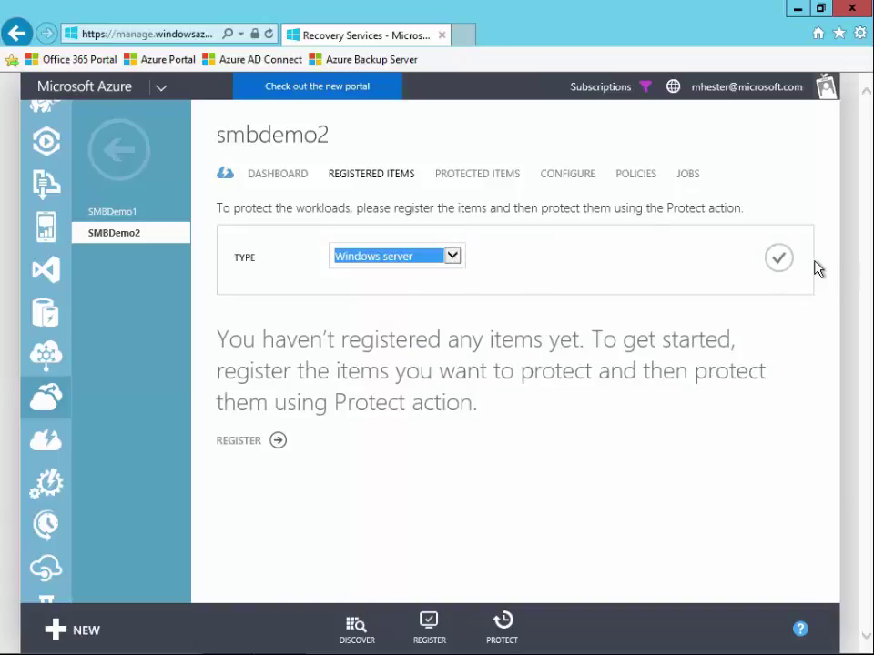
left_click(788, 264)
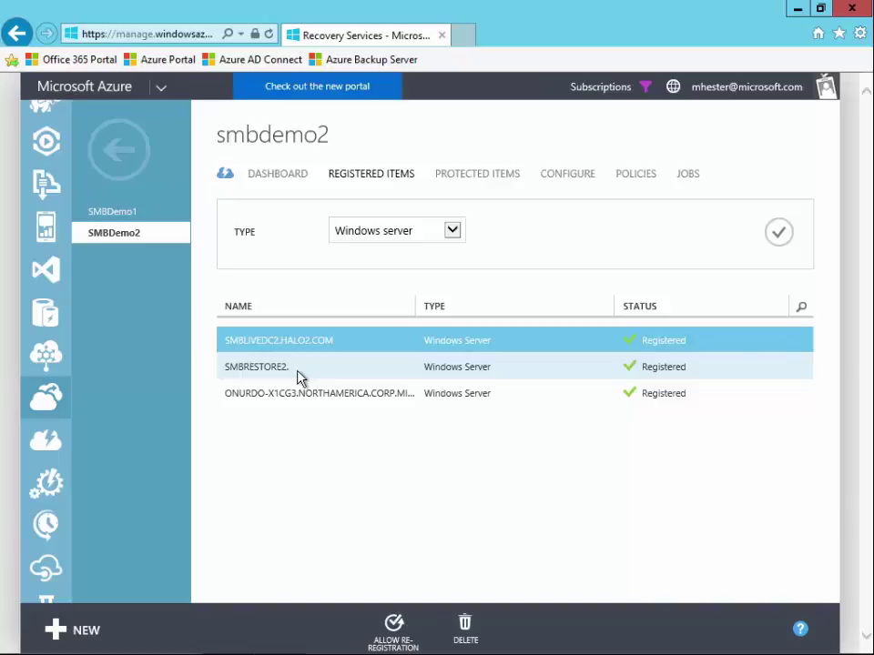
List the smbdemo2 vault's protected items of type Files and Folders and examine their servers, protection status and recovery points.
left_click(491, 180)
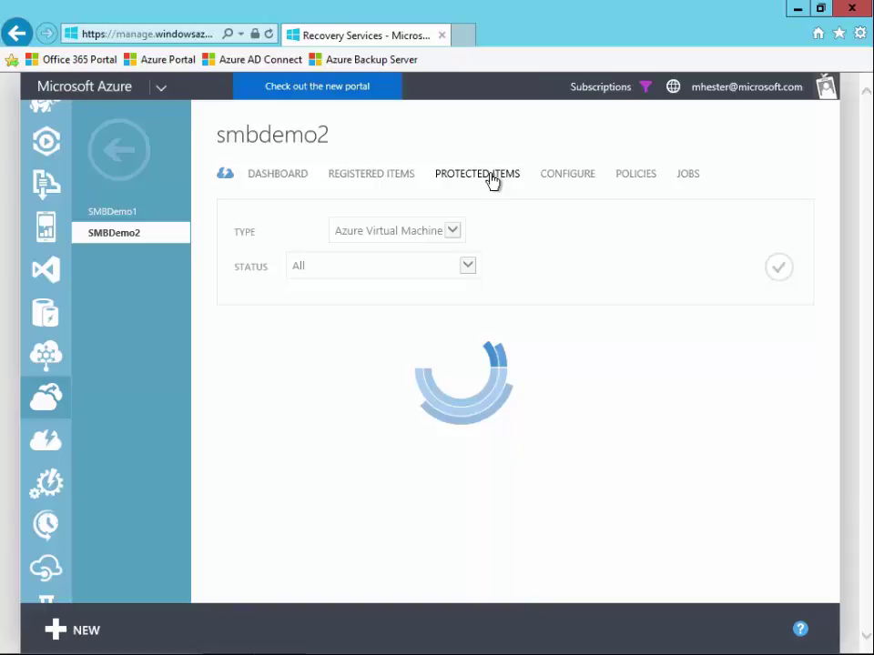
left_click(455, 234)
left_click(437, 219)
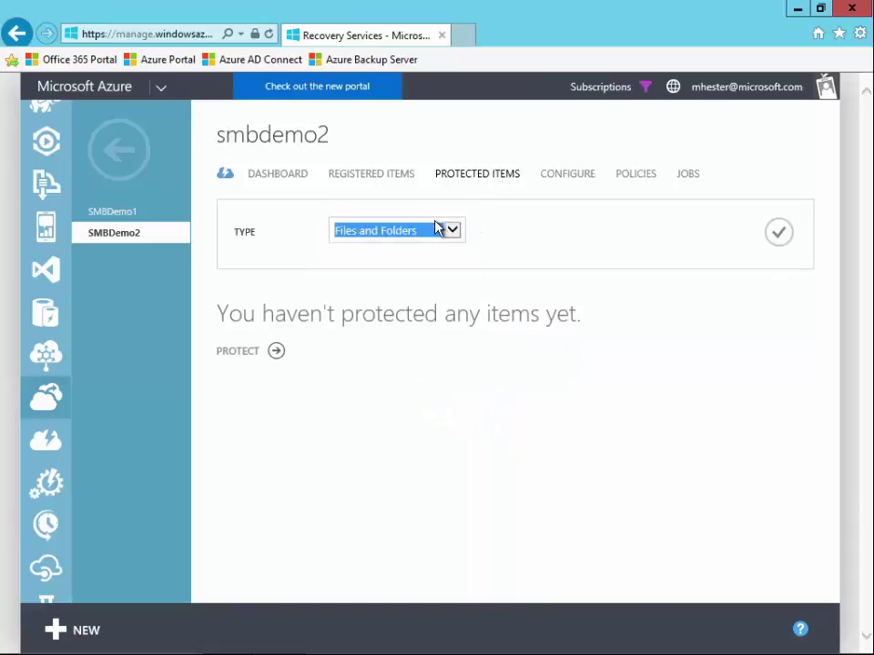
left_click(780, 237)
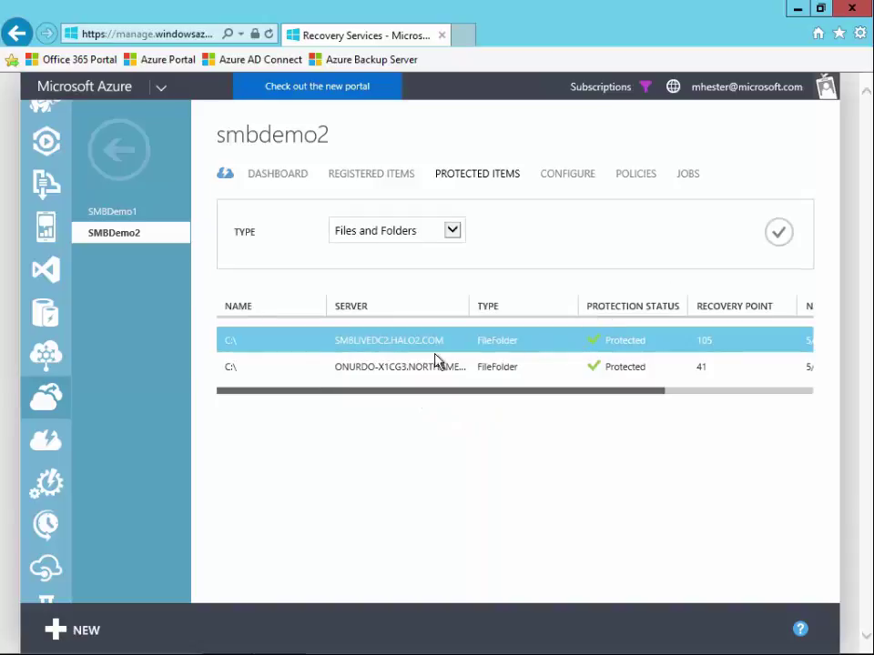
left_click_drag(507, 399, 434, 406)
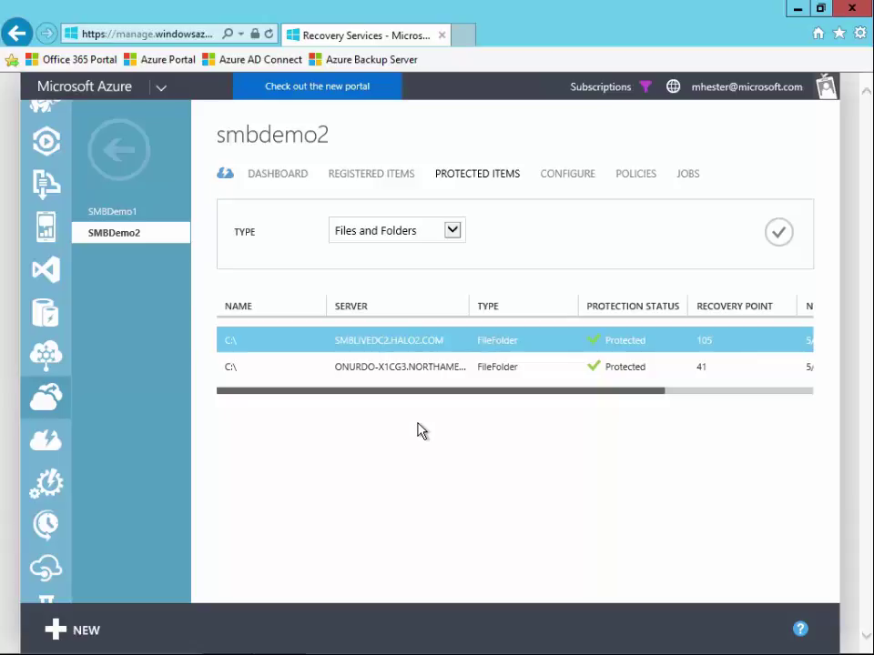
Switch to Microsoft Azure Backup and bring the alerts and backup status overview fully into view.
mouse_move(379, 652)
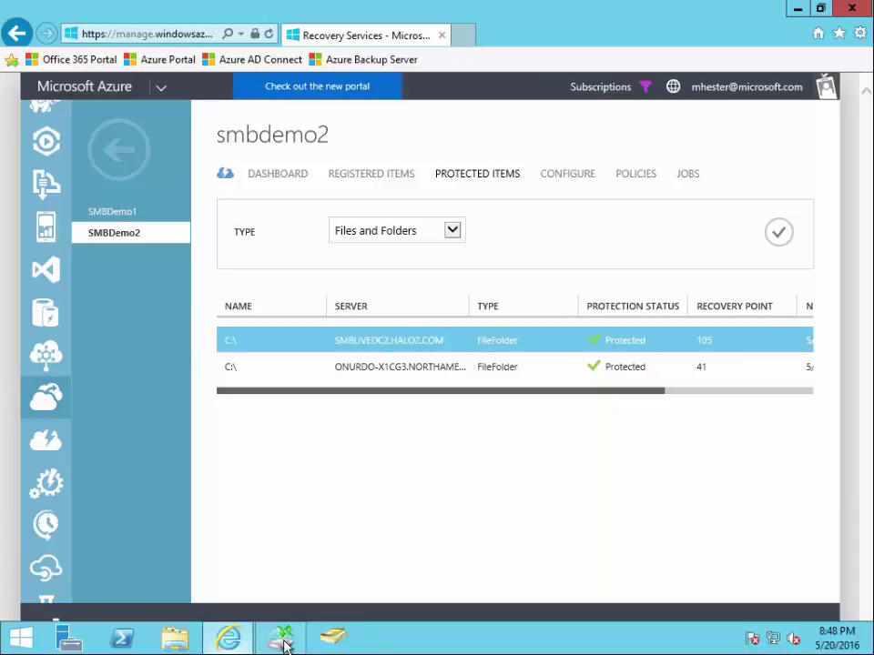
mouse_move(283, 640)
left_click(298, 538)
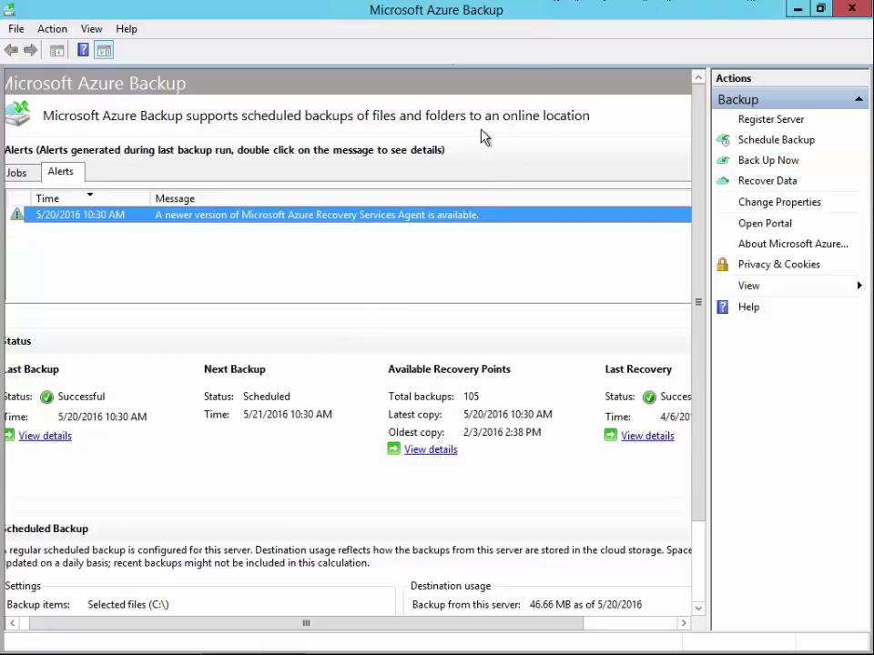
left_click_drag(269, 624, 193, 637)
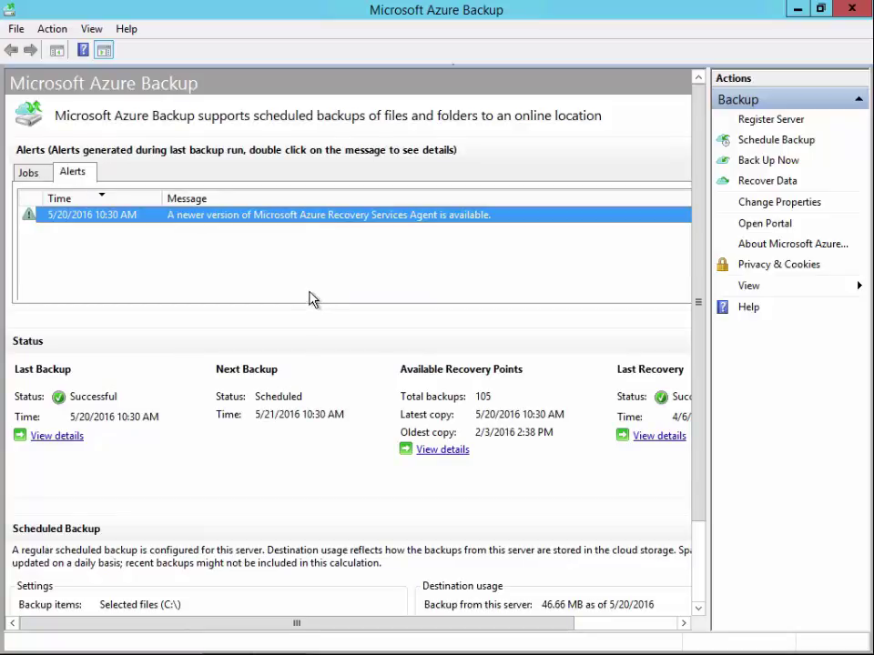
Review the Register Server wizard's proxy configuration and vault identification pages, and cancel the registration.
left_click(770, 119)
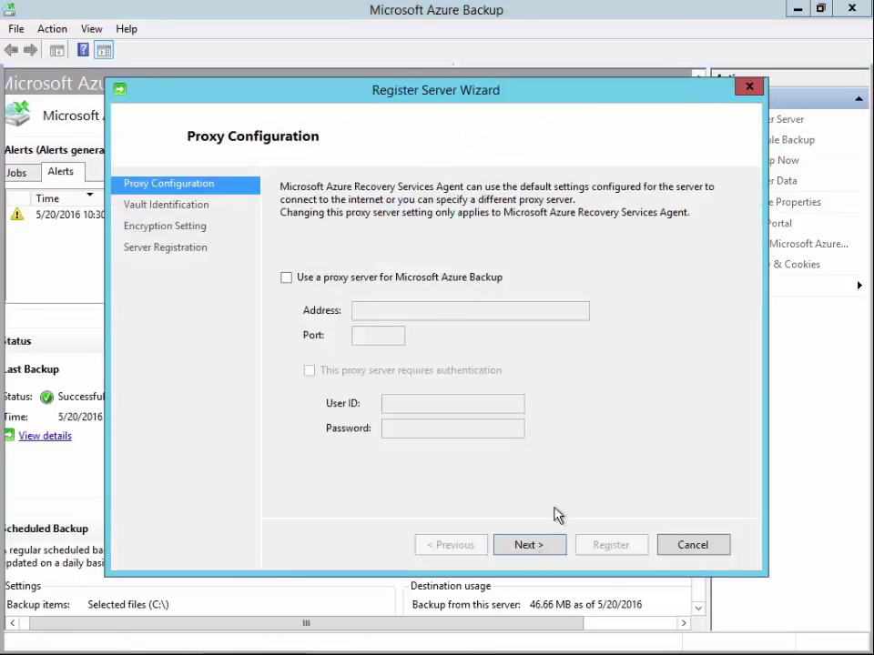
left_click(536, 546)
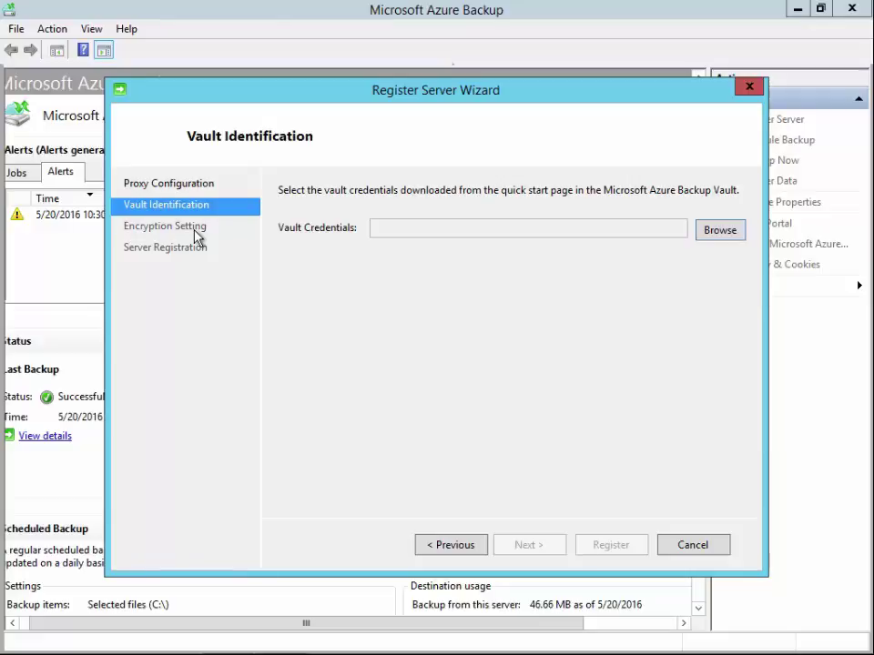
left_click(685, 556)
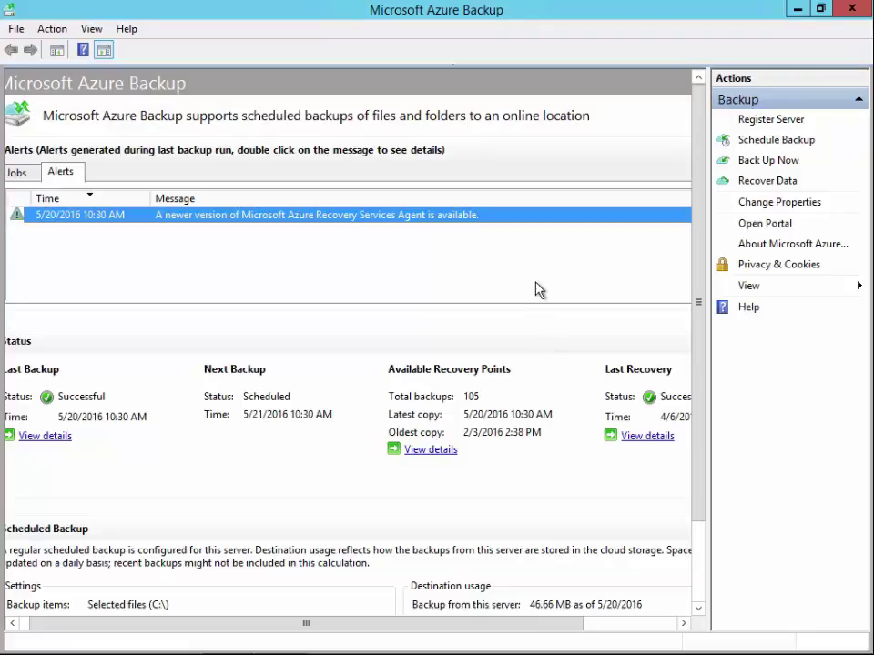
Review the backup schedule's items, times and retention policy, including the yearly retention setting, and cancel without saving.
left_click(774, 143)
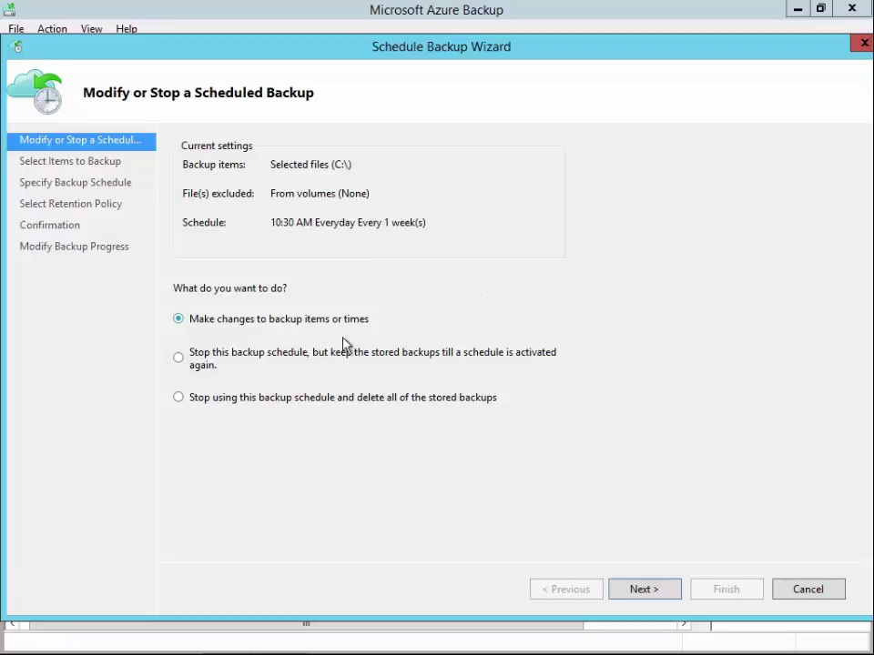
left_click(645, 590)
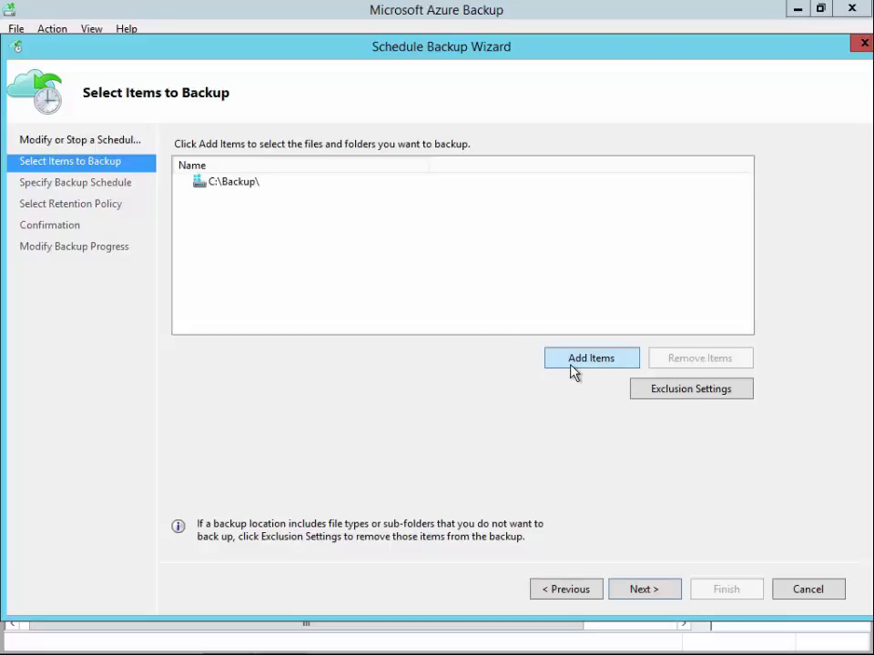
left_click(641, 591)
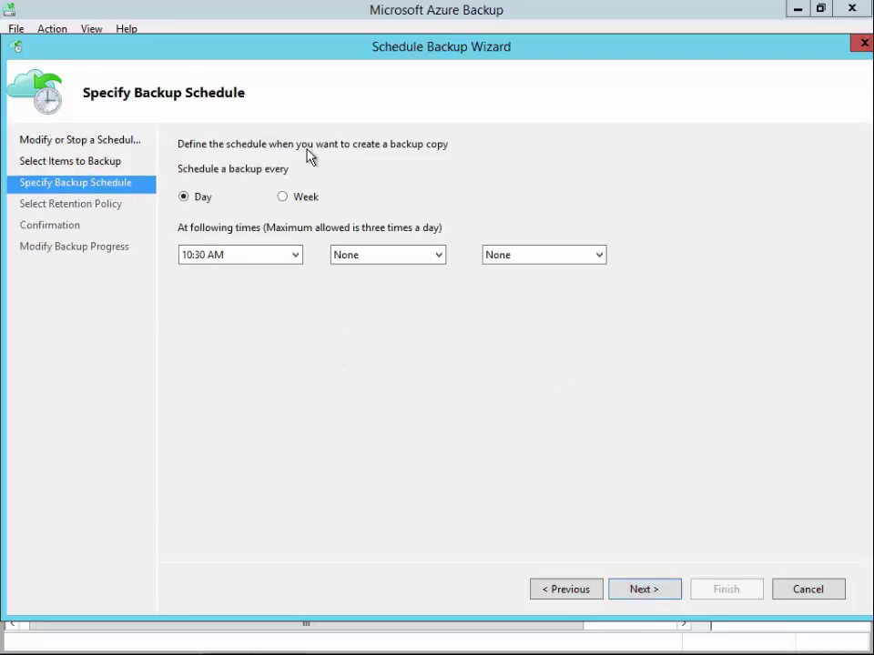
left_click(643, 590)
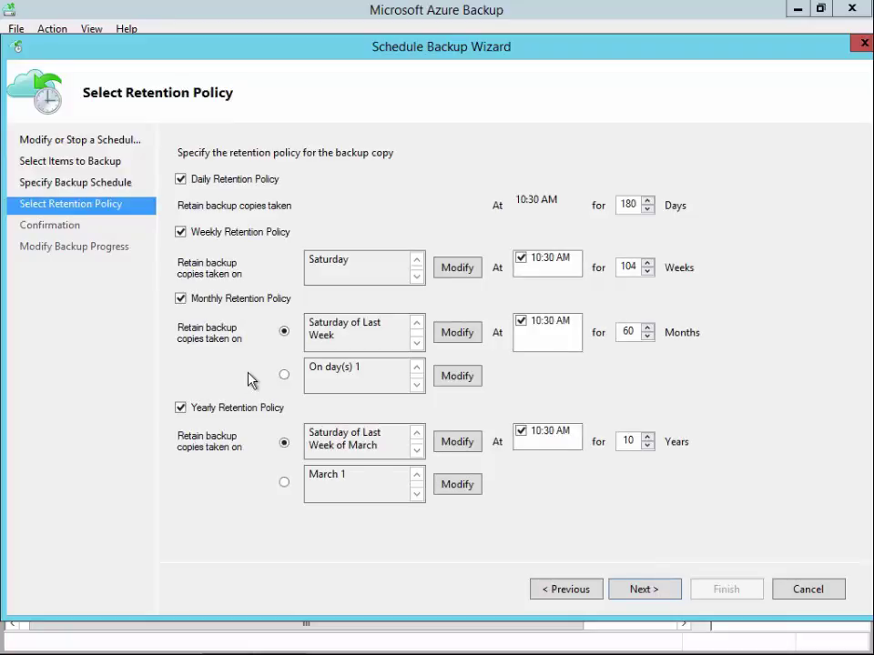
left_click(646, 438)
left_click(646, 439)
left_click(649, 444)
left_click_drag(648, 444, 649, 444)
left_click(630, 598)
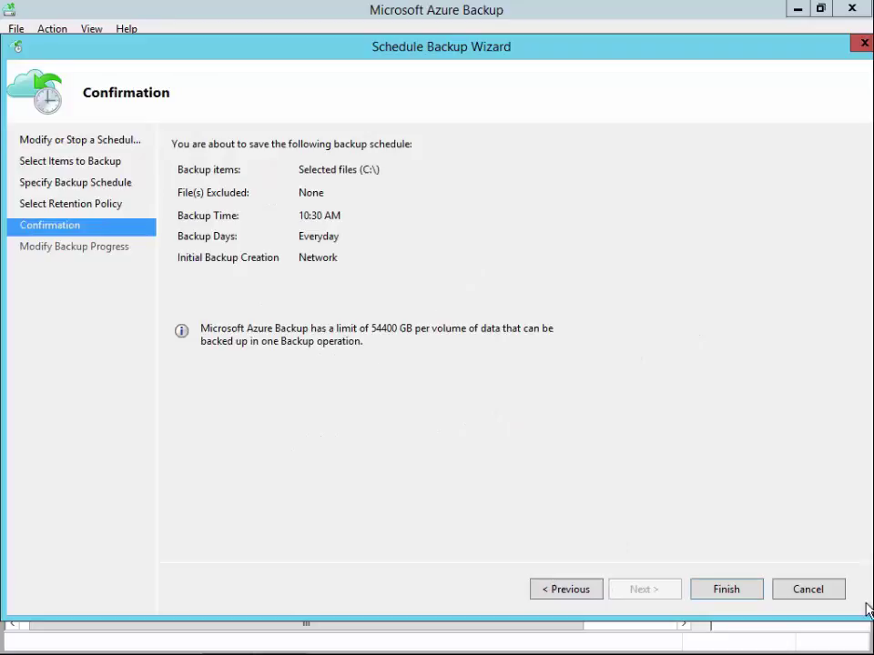
left_click(828, 594)
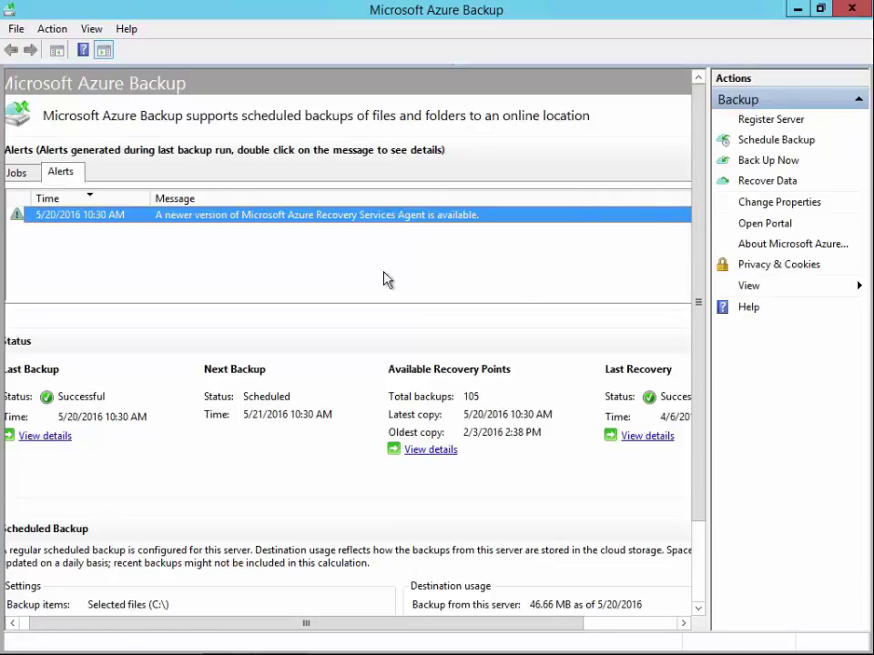
Run an immediate backup of C:\Backup\ and close the backup wizard.
left_click(768, 160)
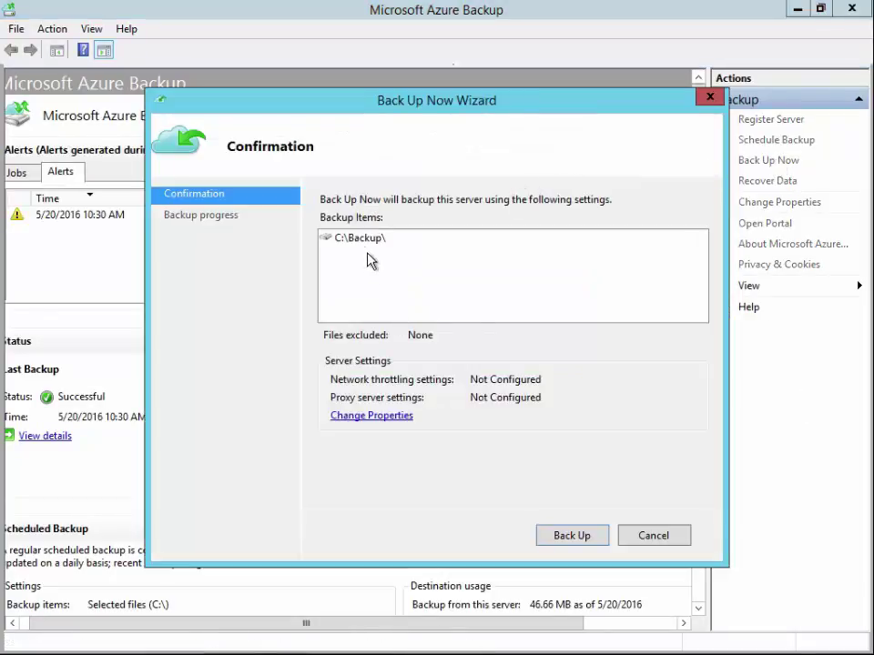
left_click(572, 536)
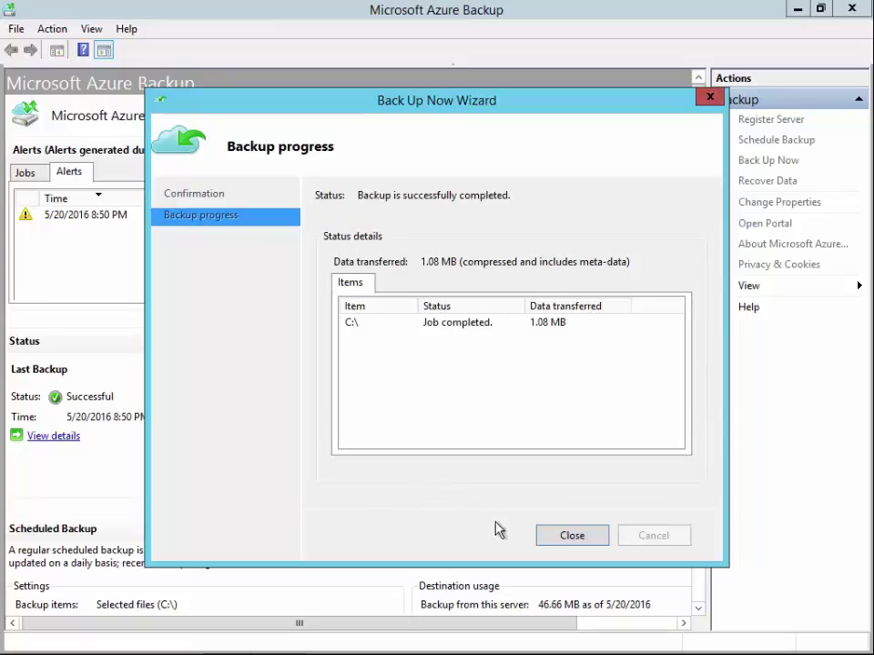
left_click(557, 539)
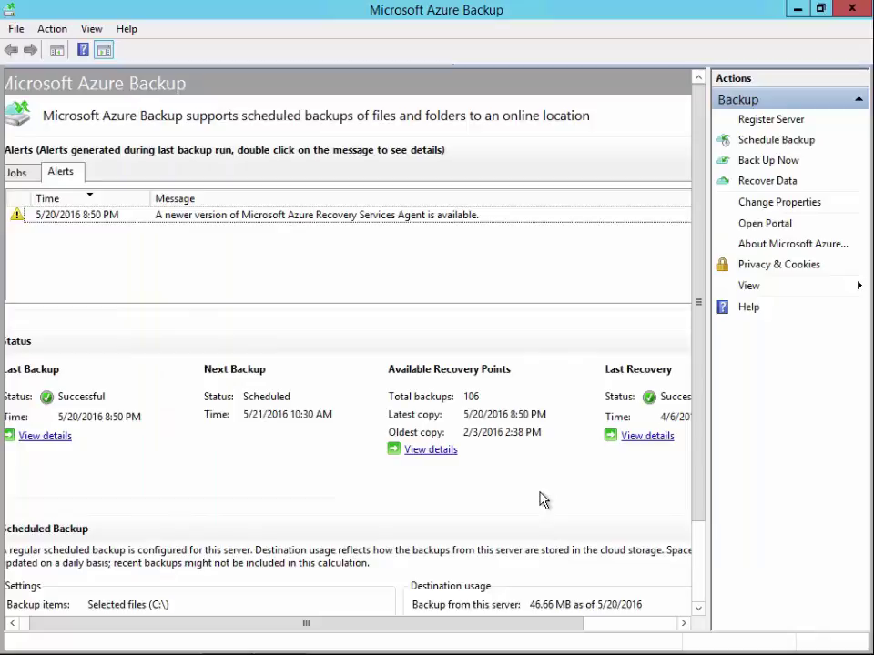
Minimize the SMBLiveDC2 remote session and switch to the SMBRestore2 remote session.
mouse_move(495, 5)
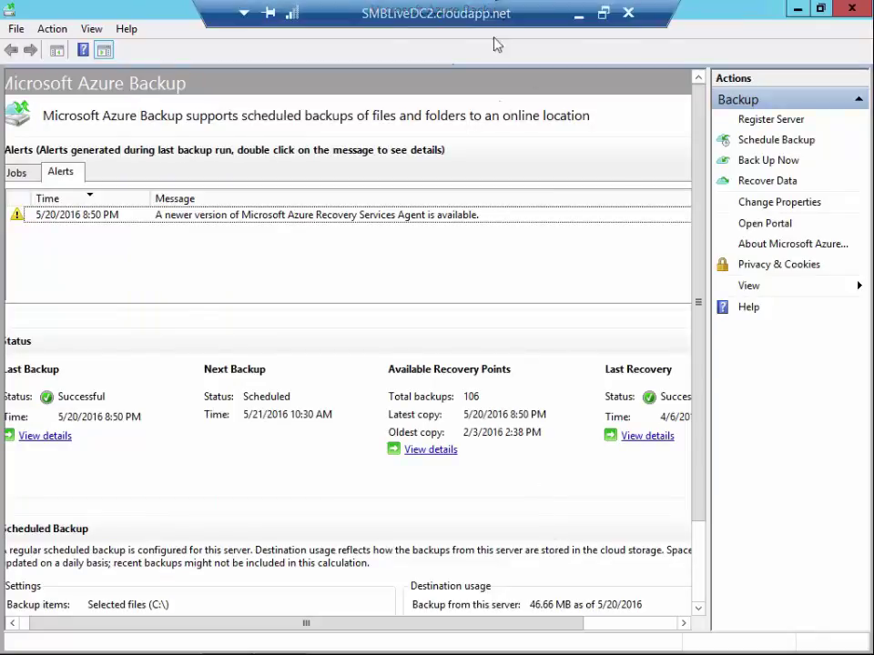
left_click(581, 11)
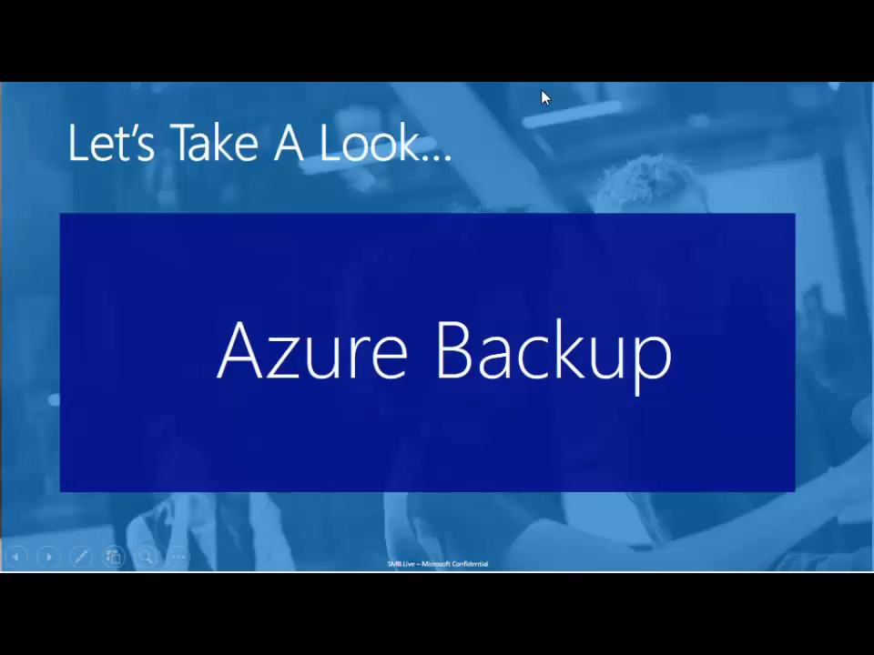
key("alt+Tab")
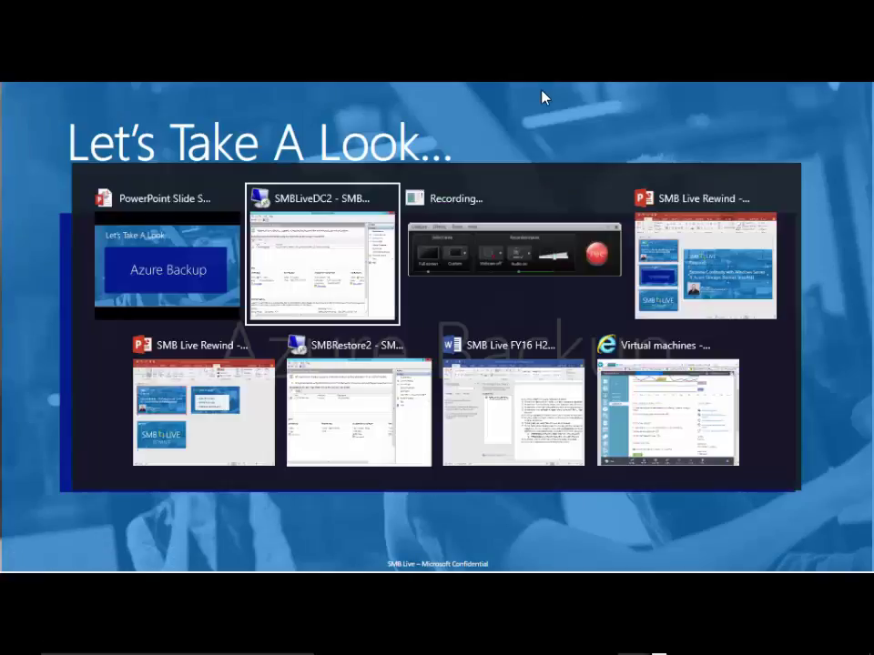
key("alt+Tab")
key("alt+Tab")
key("alt+Tab")
key("alt+Tab")
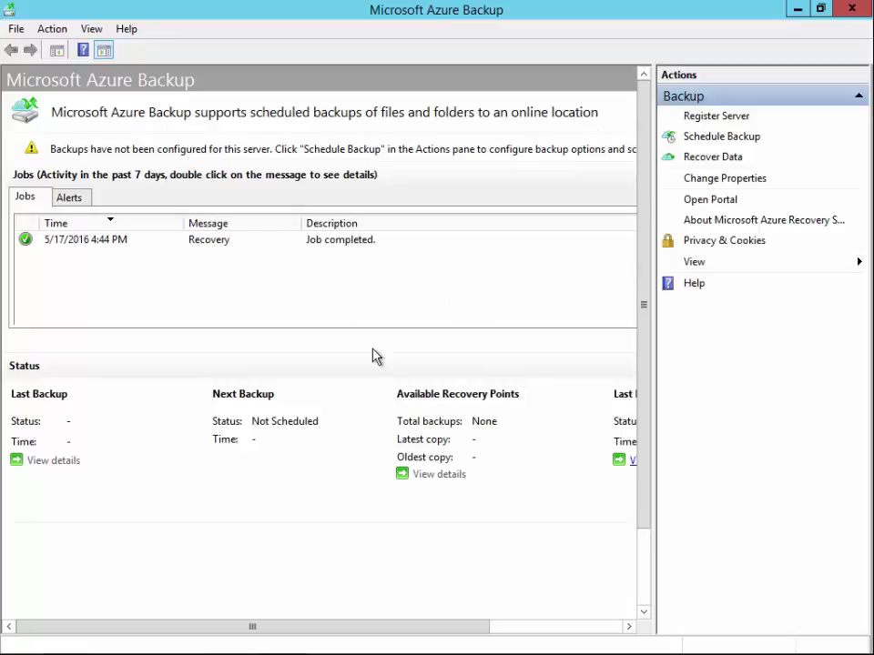
Start recovering data from another server and try the SMBDemo2 vault credentials file dated Thursday, March 17, 2016.
left_click(726, 160)
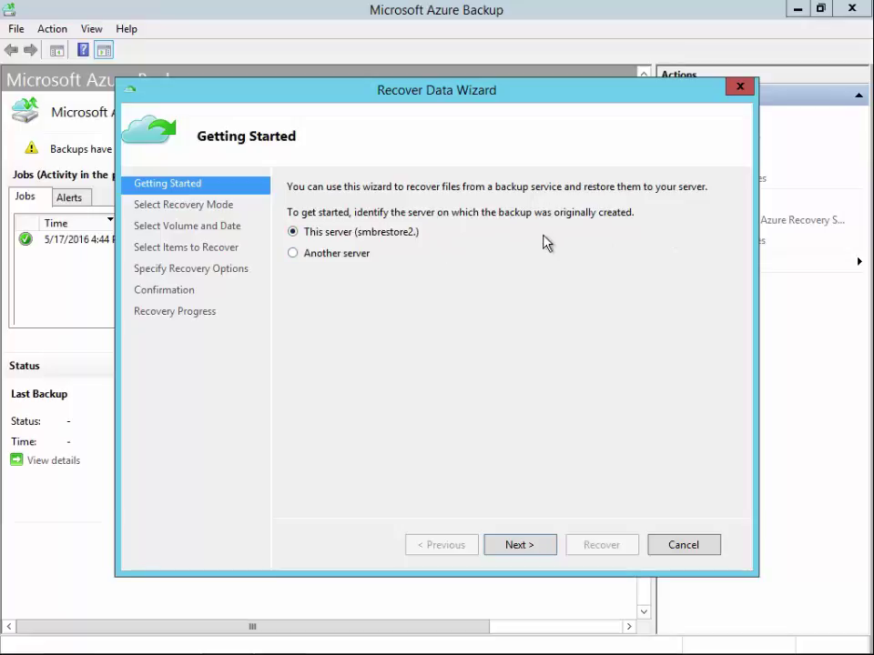
left_click(356, 255)
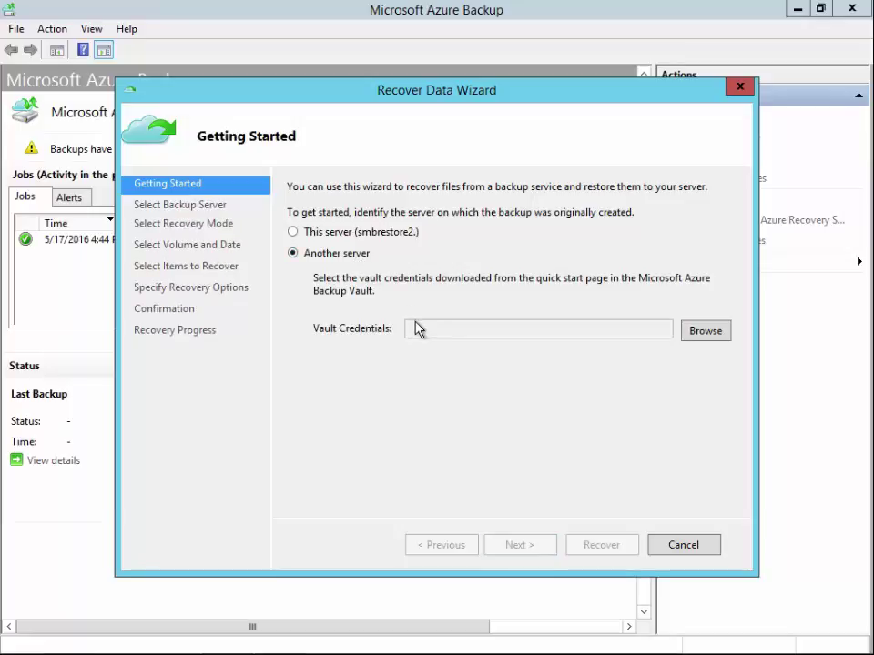
left_click(706, 331)
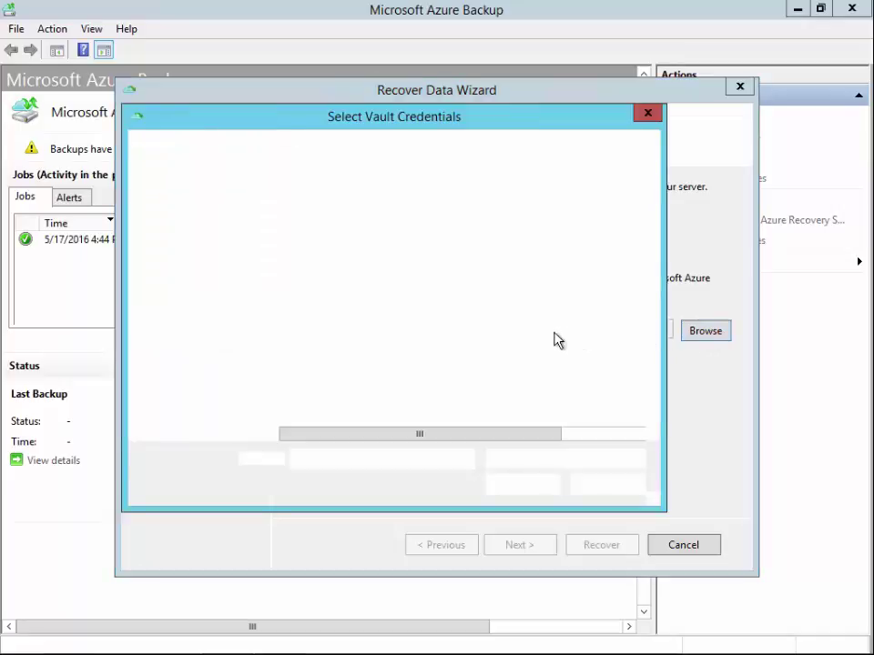
double_click(337, 224)
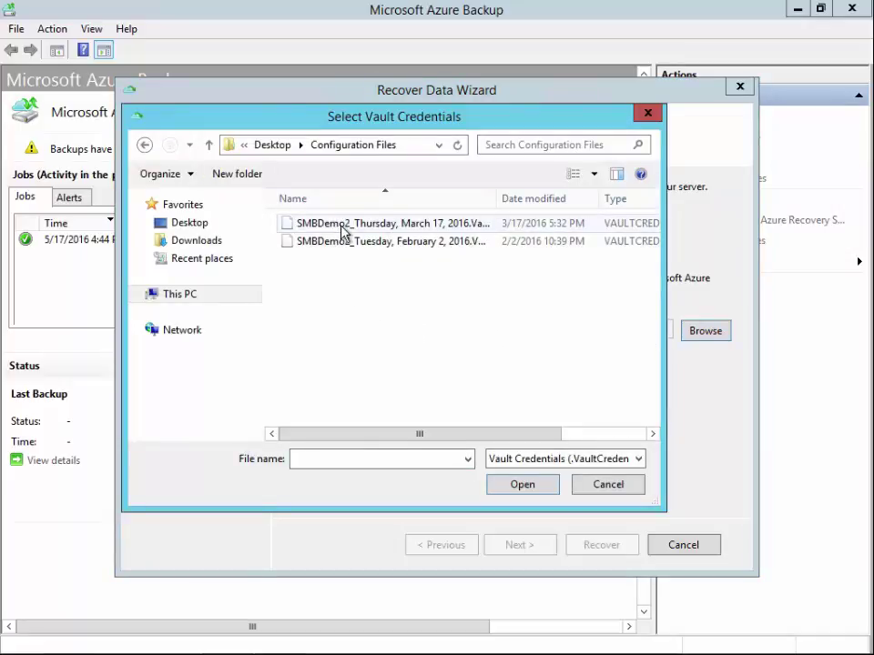
left_click(342, 227)
left_click(529, 485)
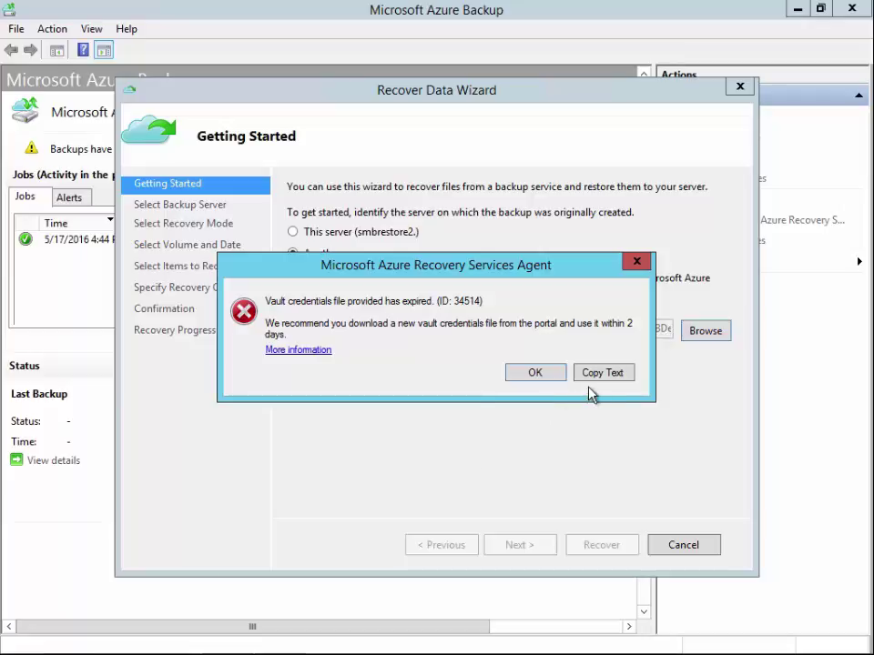
left_click(535, 373)
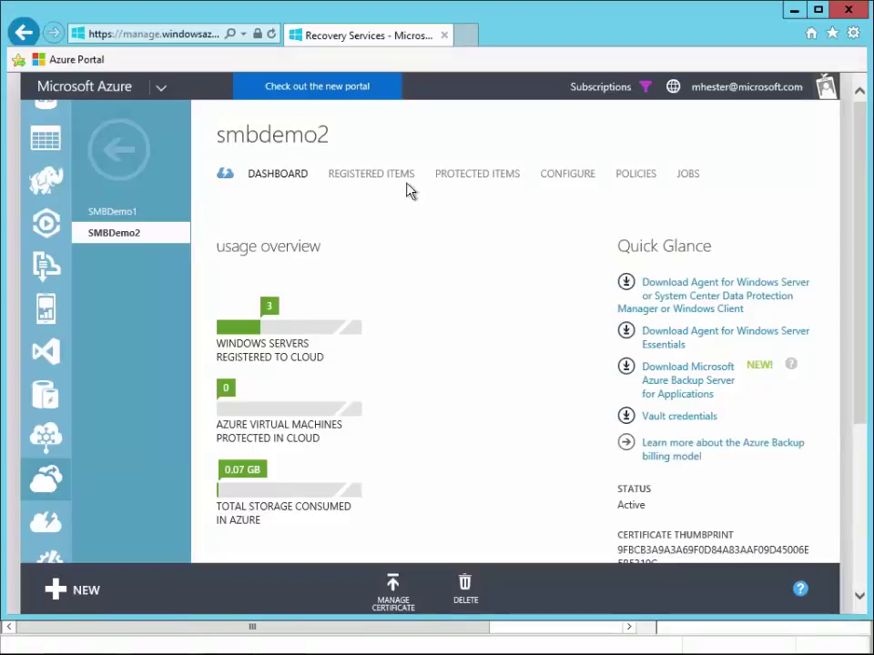
Download new vault credentials for the SMBDemo2 vault and save SMBDemo2_Friday, May 20, 2016.VaultCredentials to the Desktop.
left_click(655, 419)
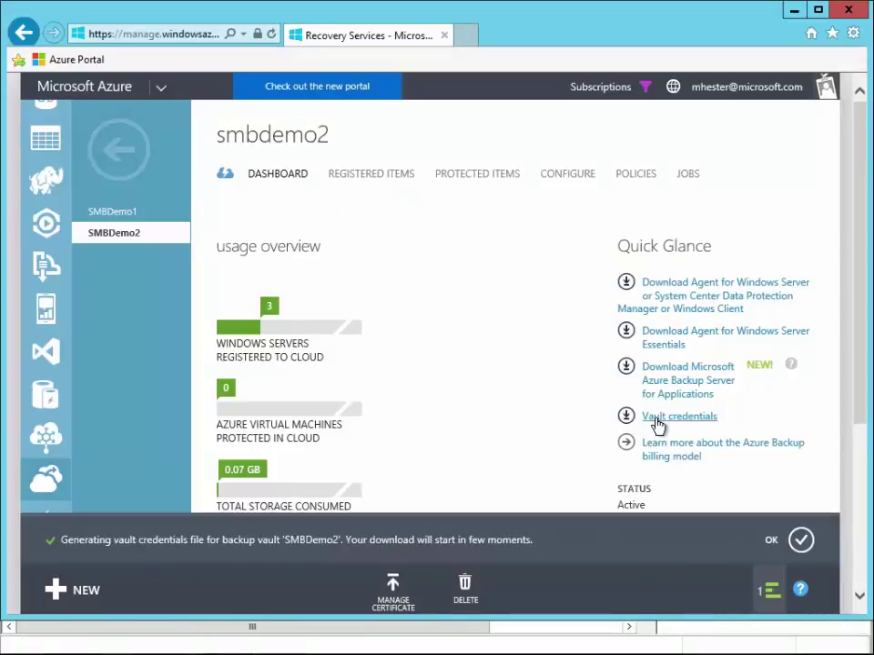
left_click(800, 542)
scroll(503, 464, "down", 3)
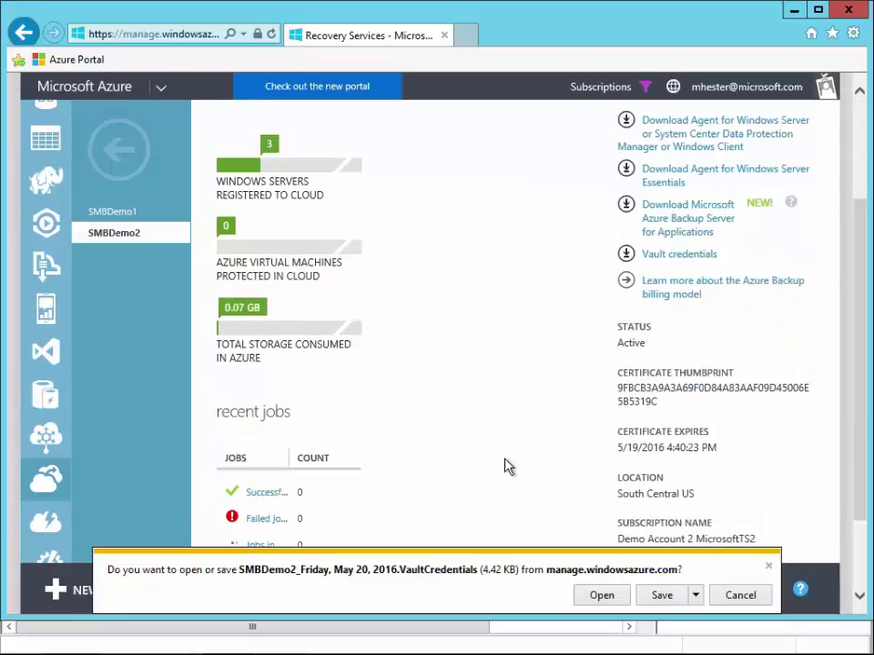
left_click(696, 596)
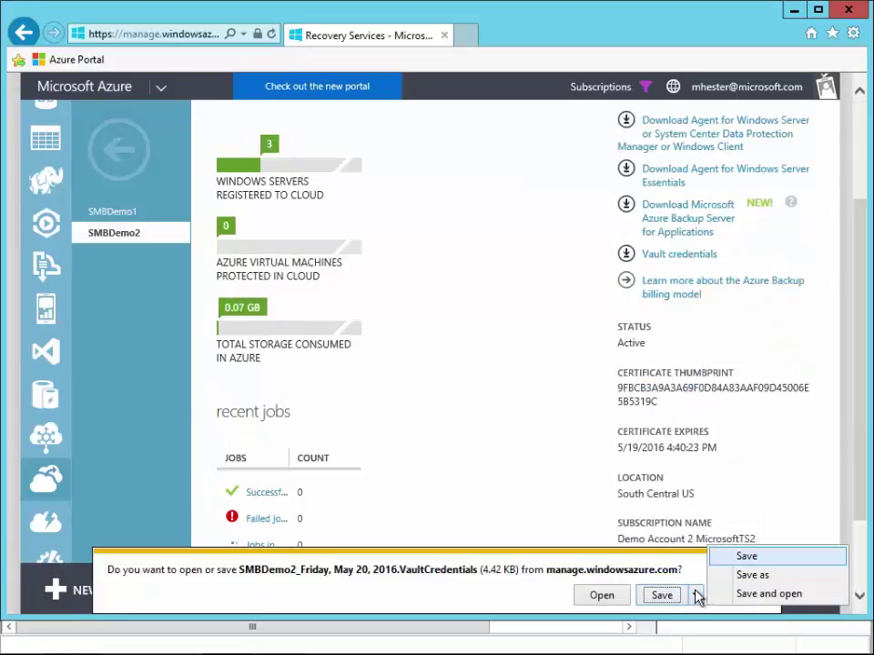
left_click(752, 575)
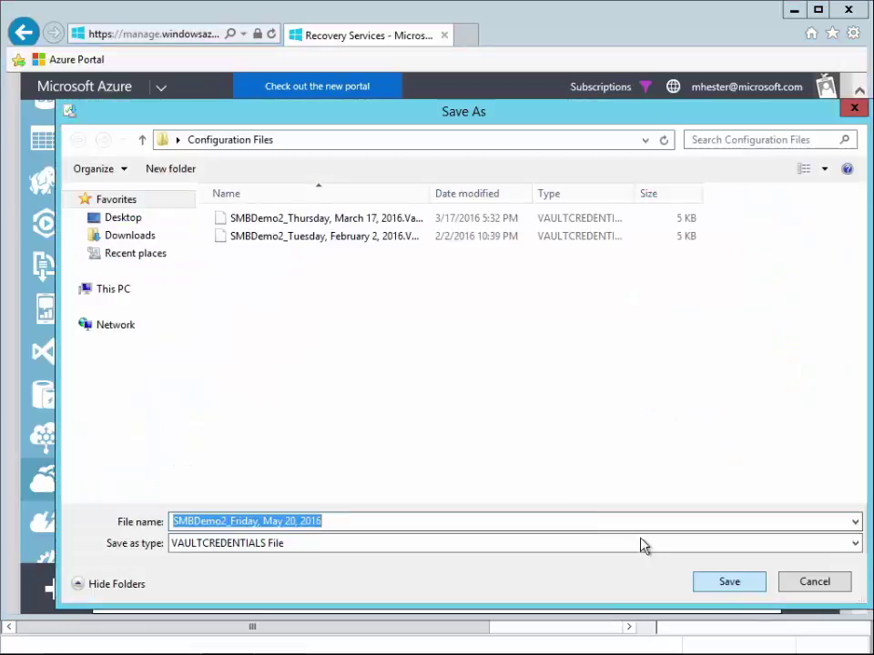
left_click(127, 218)
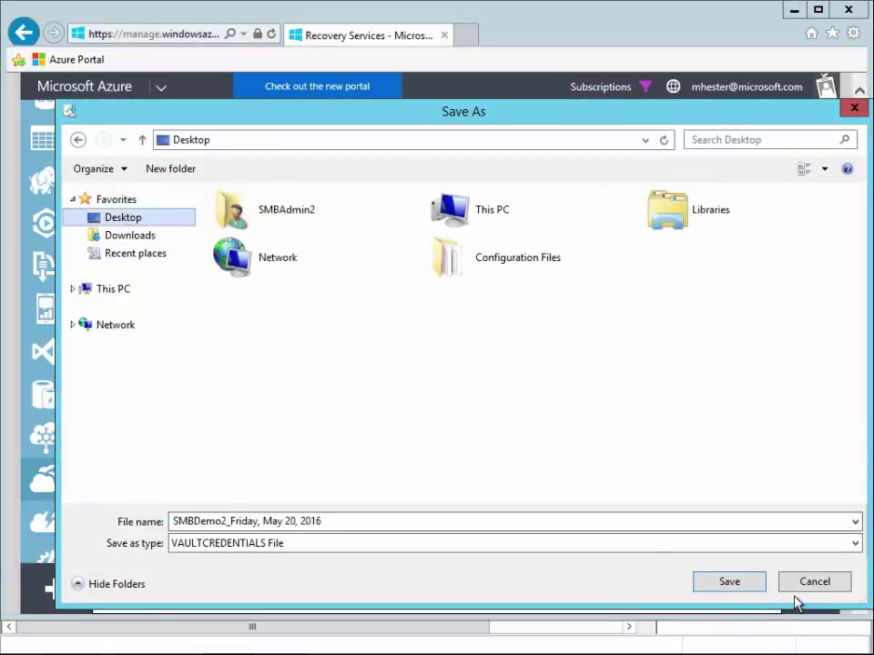
left_click(728, 580)
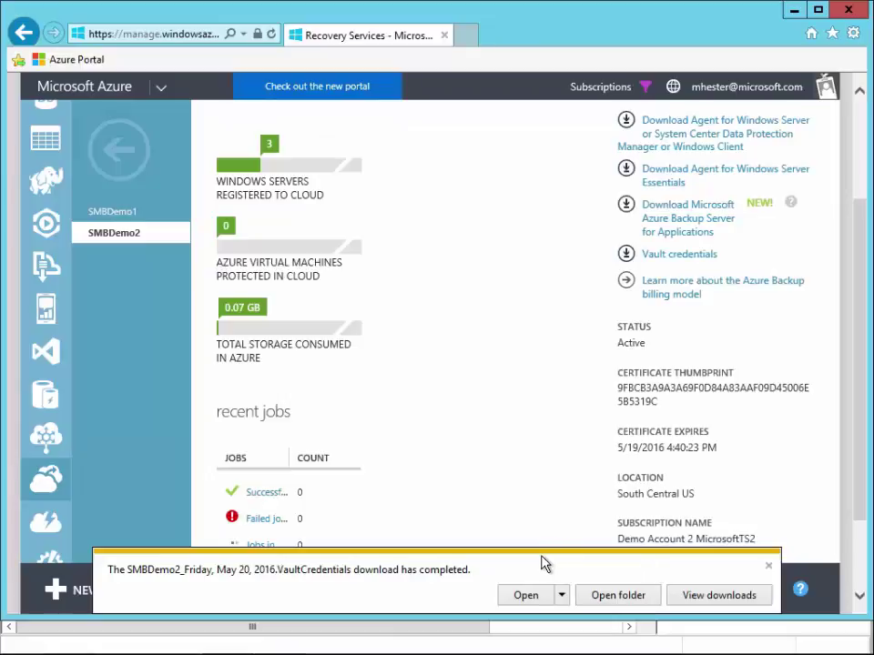
left_click(769, 566)
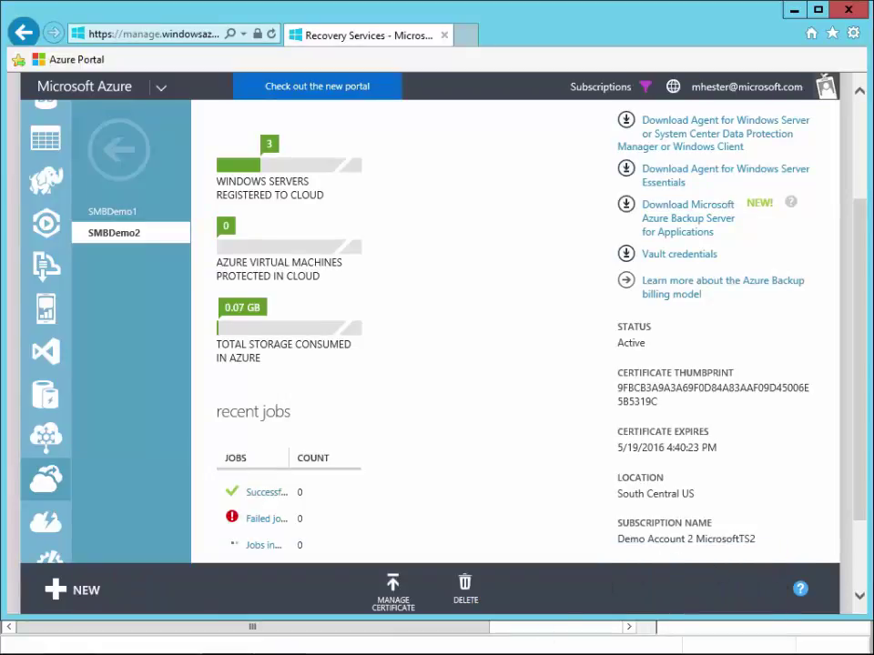
Switch back to the Recover Data Wizard and supply the SMBDemo2 vault credentials file dated Friday, May 20, 2016 from the Desktop.
mouse_move(335, 646)
left_click(300, 639)
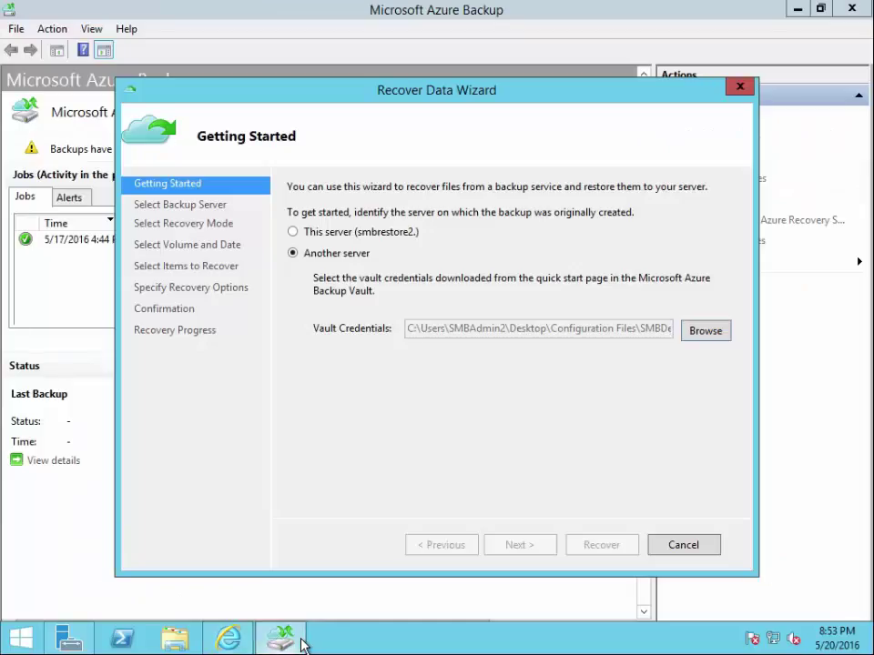
left_click(714, 335)
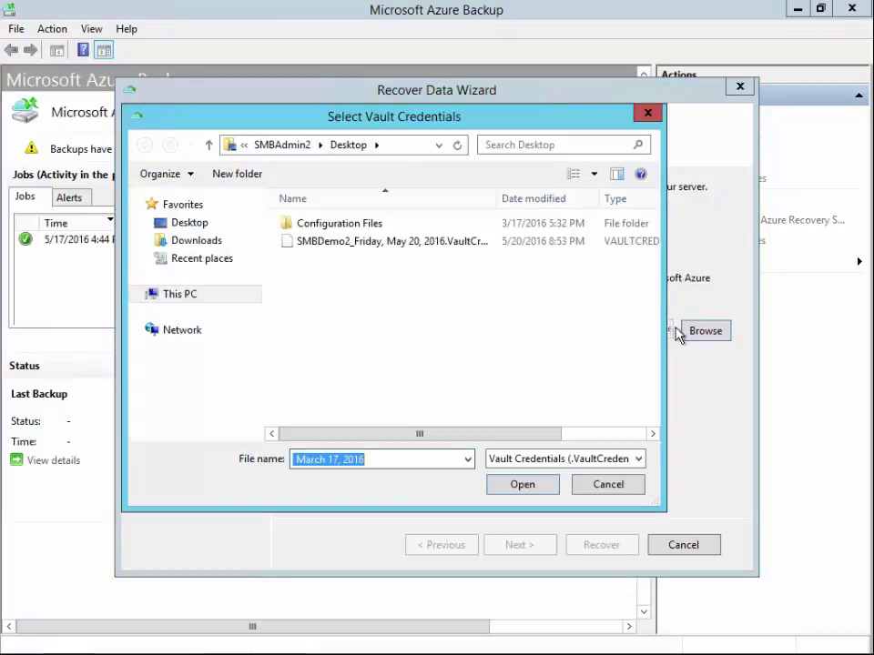
left_click(285, 243)
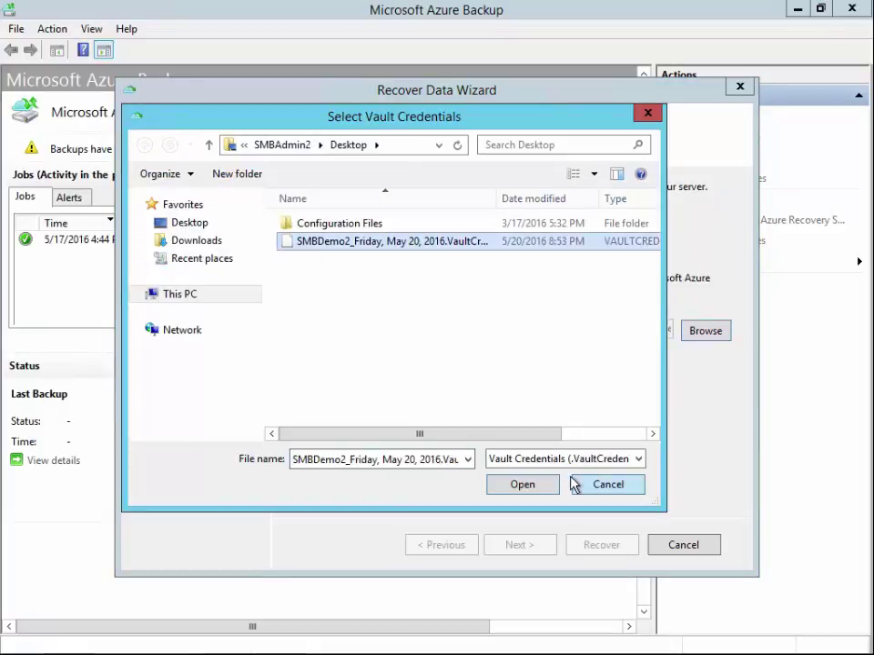
left_click(544, 488)
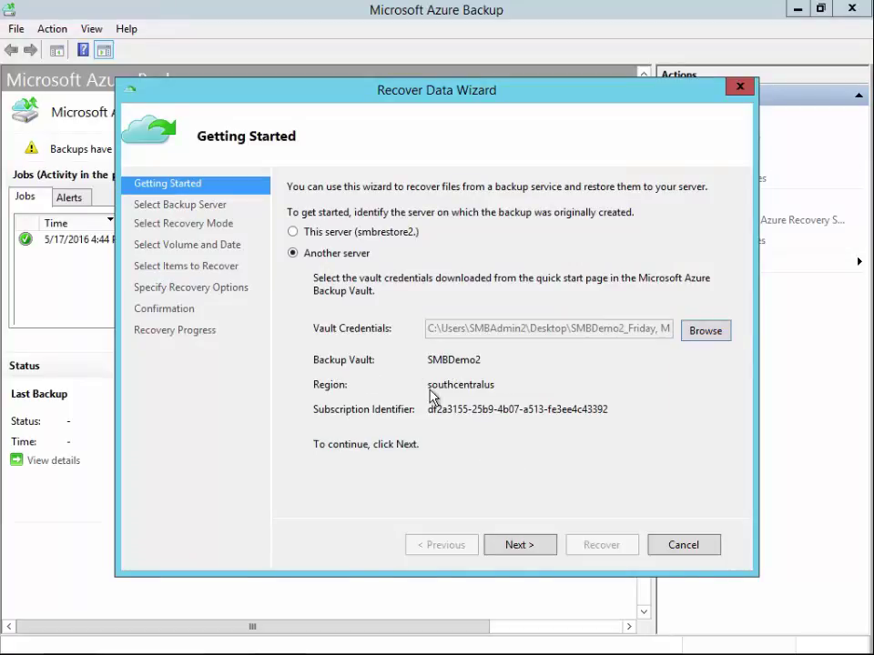
left_click(516, 552)
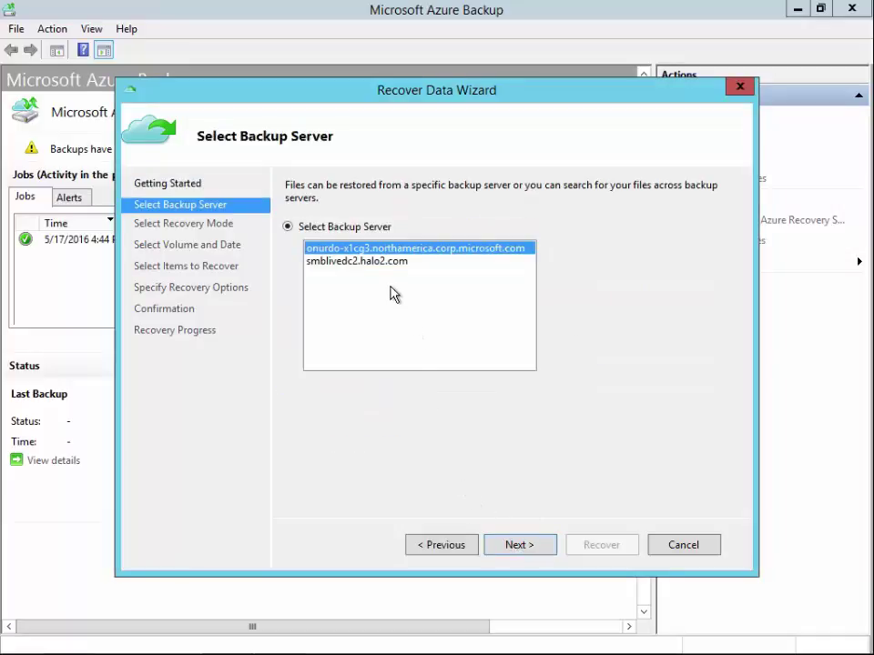
Choose smblivedc2.halo2.com as the backup server and browsing for files as the recovery mode.
left_click(390, 261)
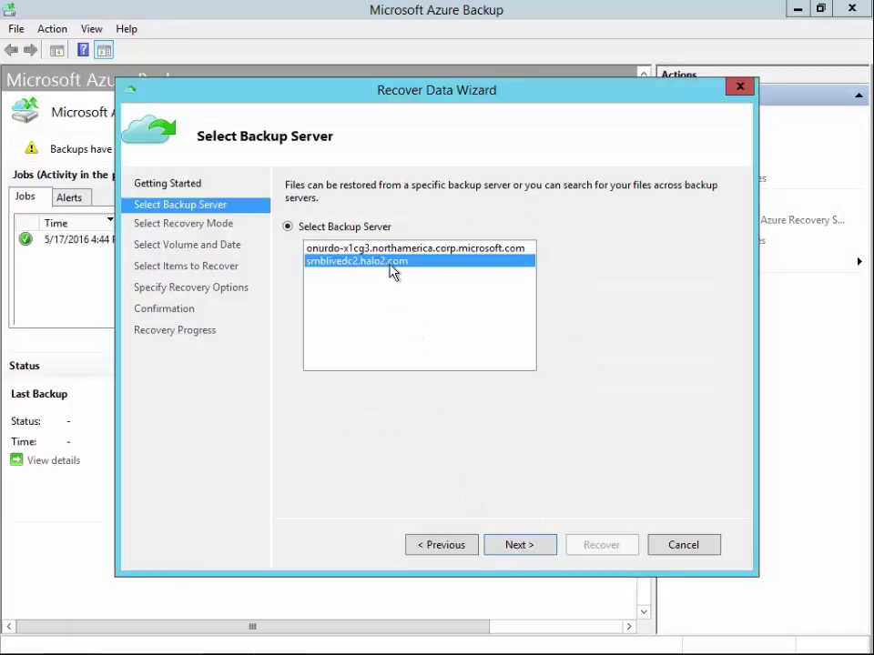
left_click(520, 545)
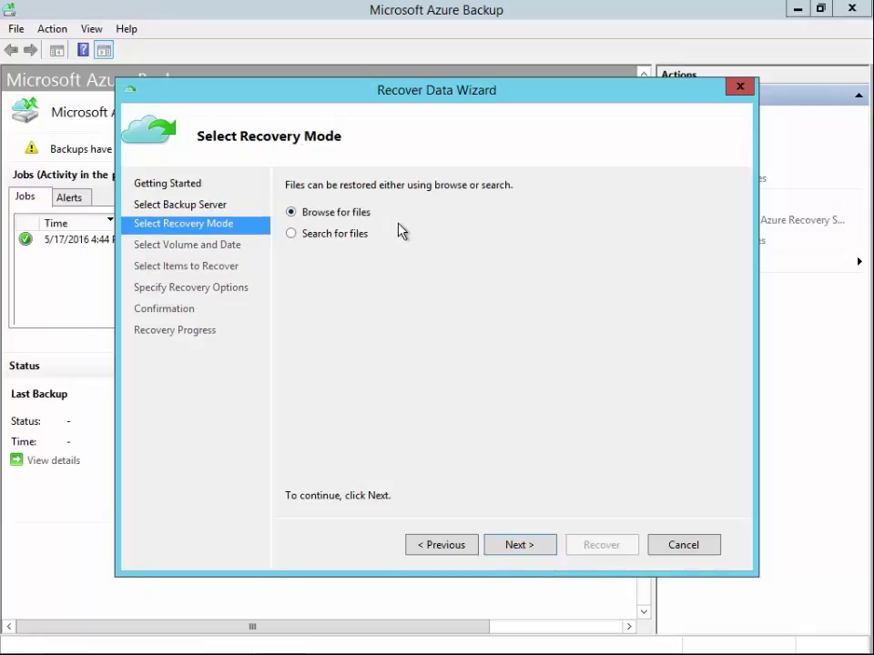
left_click(526, 546)
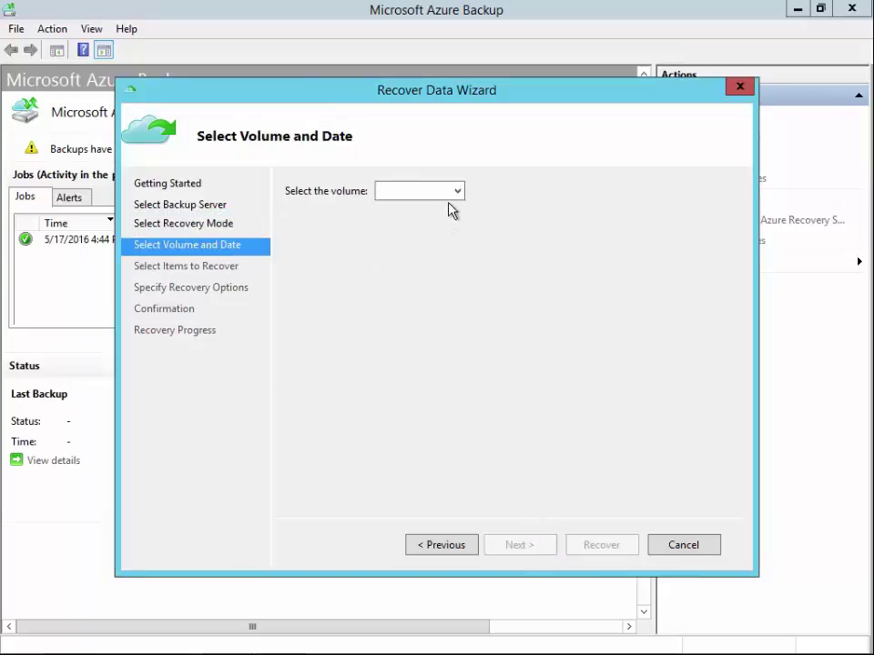
Select volume C:\ and use its 5/20/2016 8:50 PM backup as the recovery point.
left_click(456, 193)
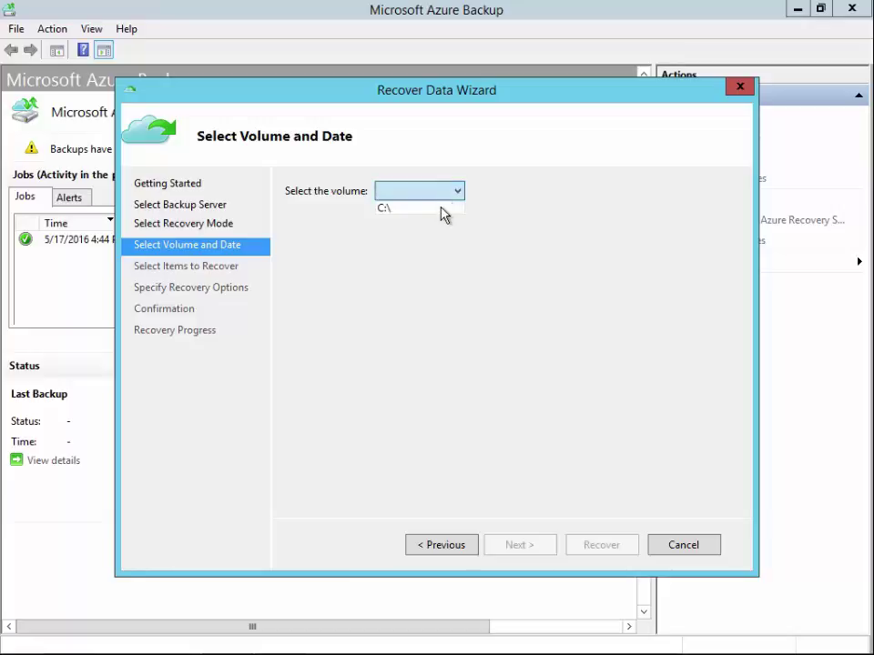
left_click(442, 211)
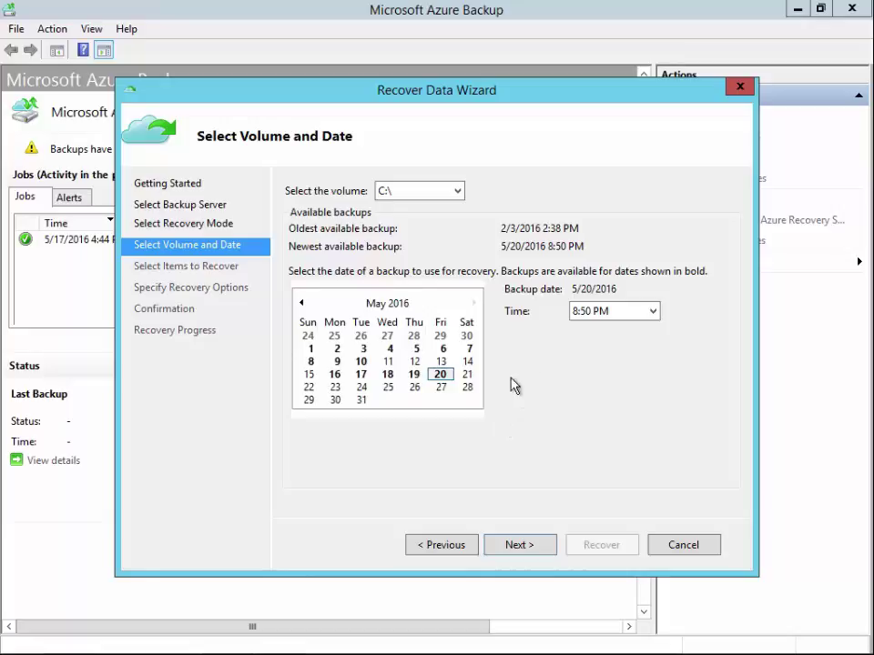
left_click(535, 548)
left_click(452, 551)
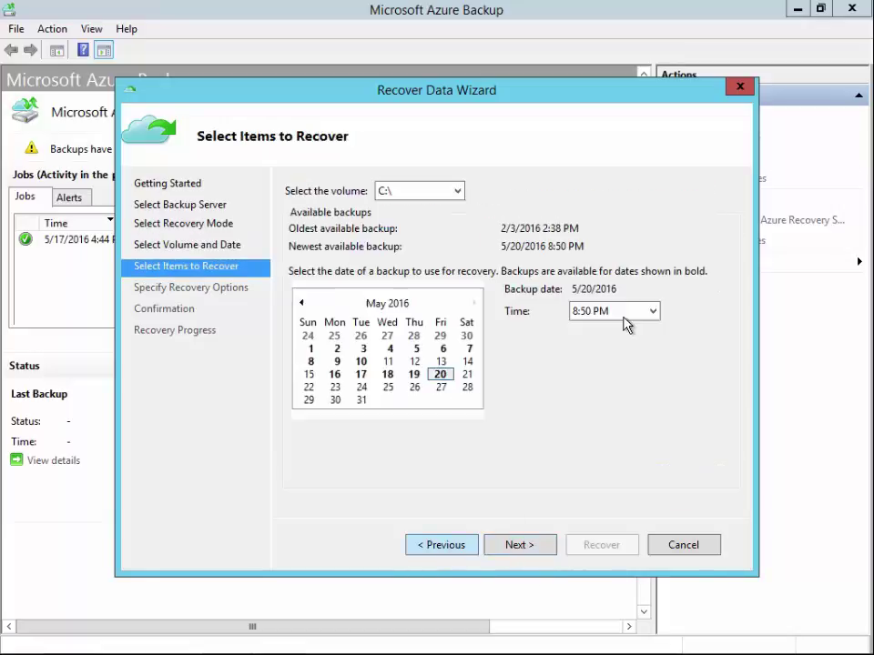
left_click(624, 315)
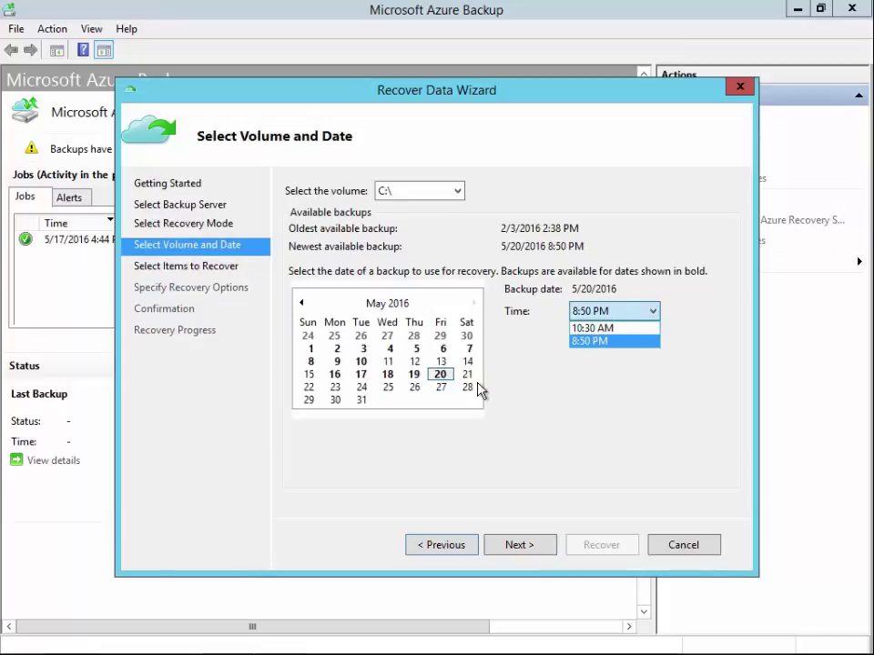
left_click(388, 384)
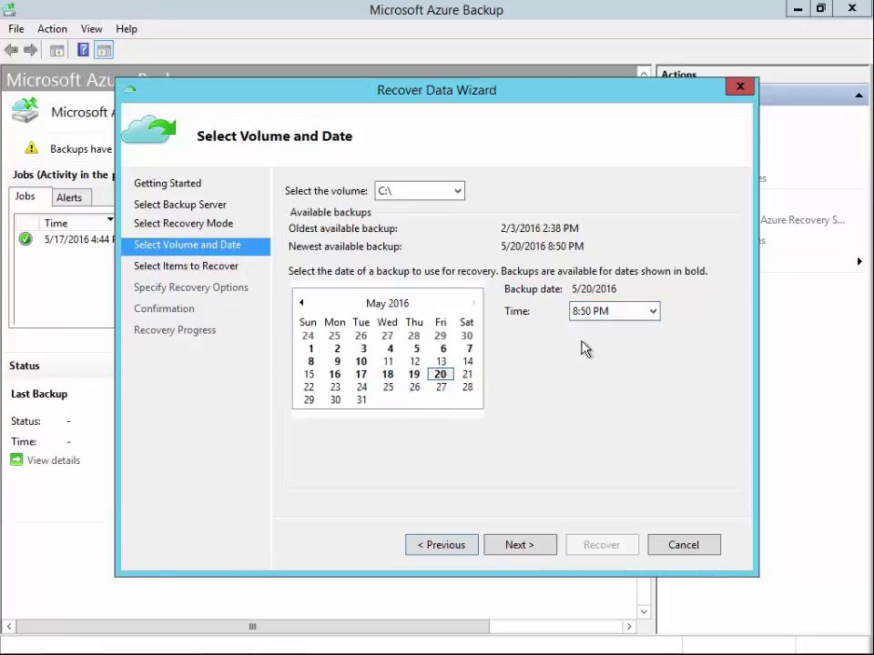
left_click(614, 312)
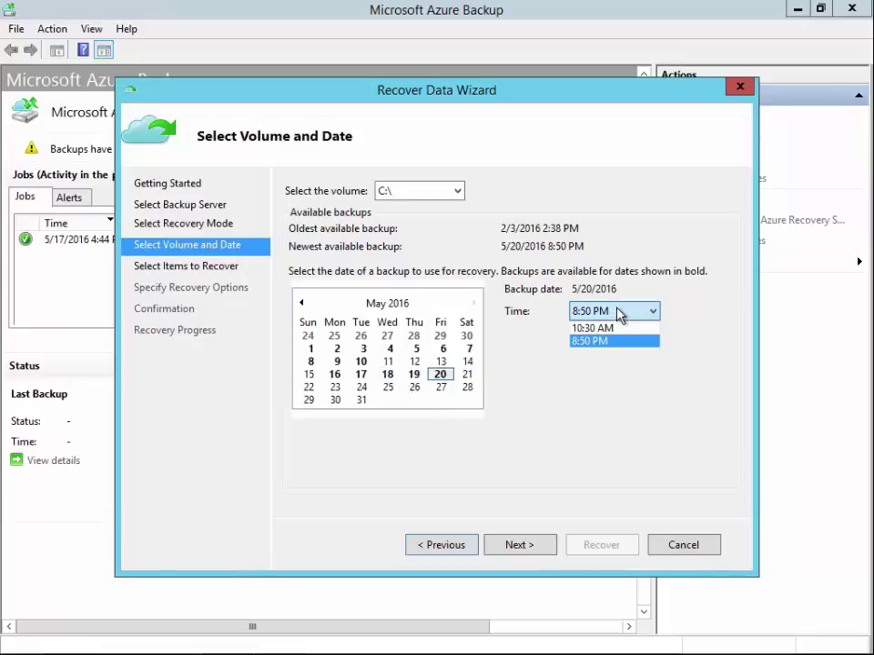
left_click(441, 376)
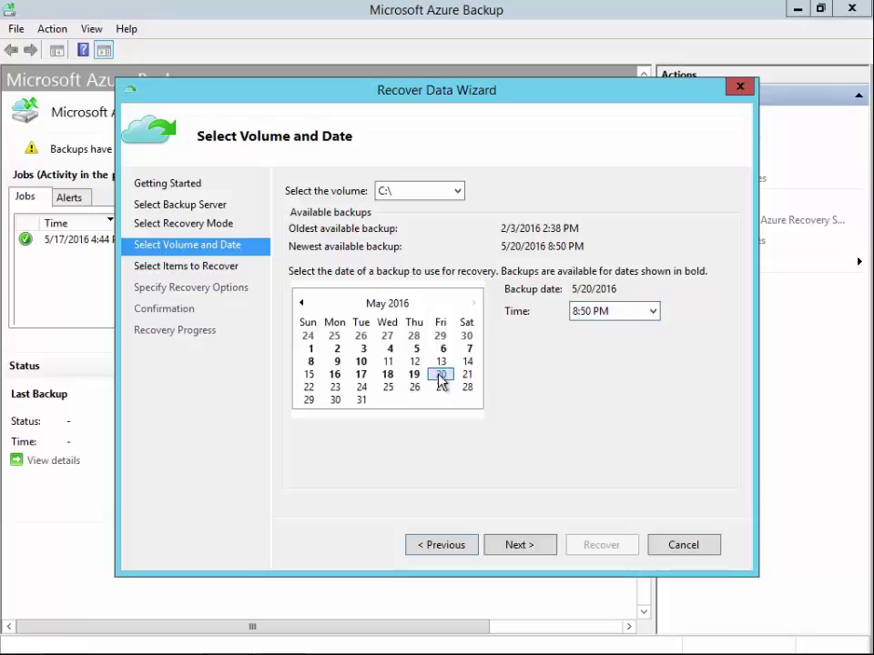
left_click(518, 546)
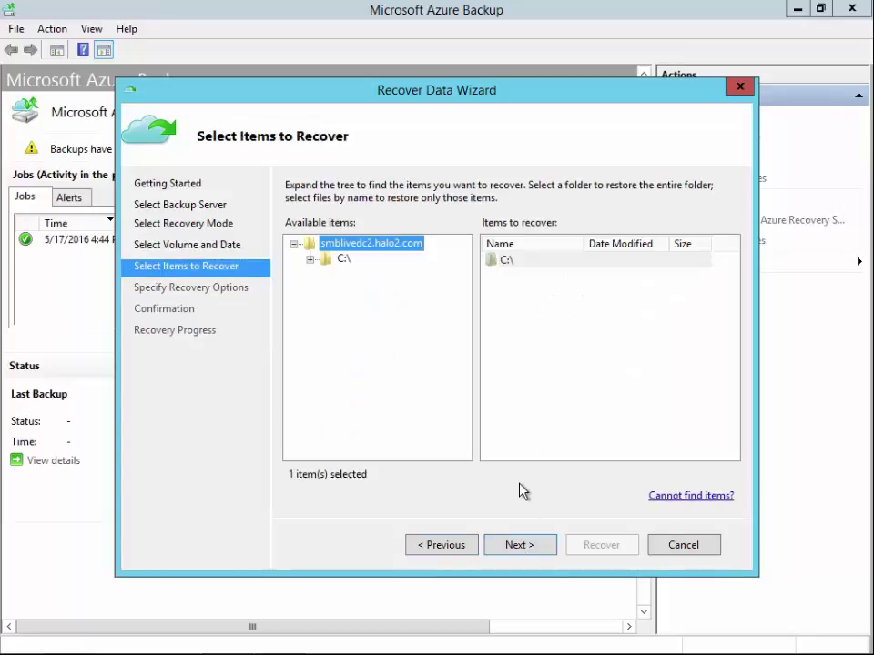
Recover the whole C:\ item to the Desktop, creating copies of existing items and restoring ACL permissions.
left_click(513, 547)
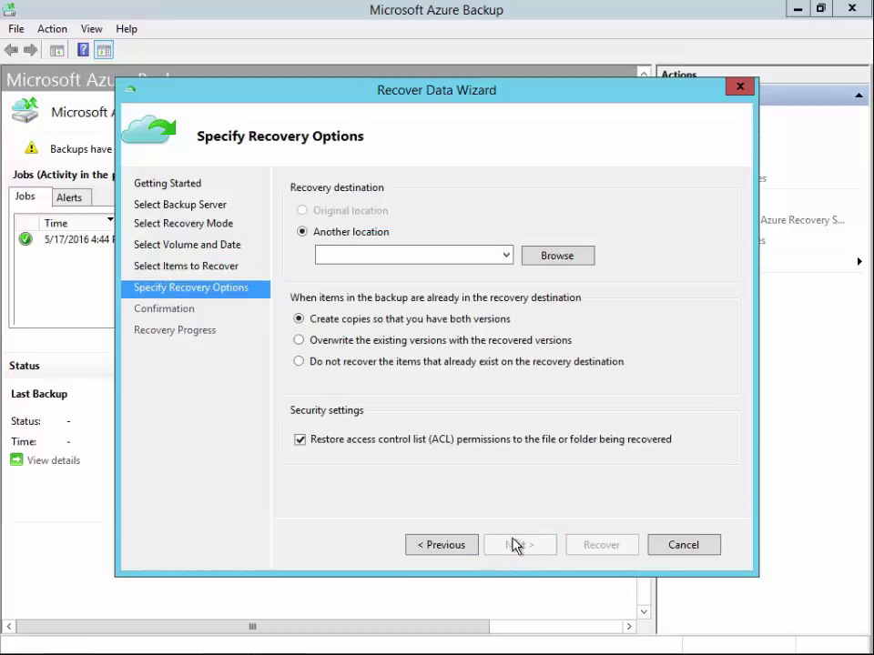
left_click(557, 256)
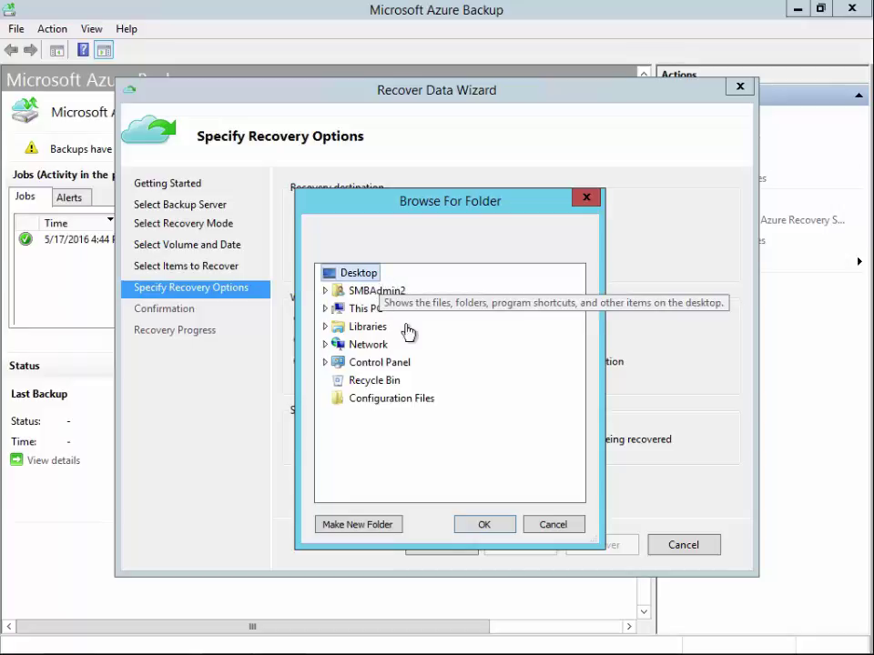
left_click(493, 526)
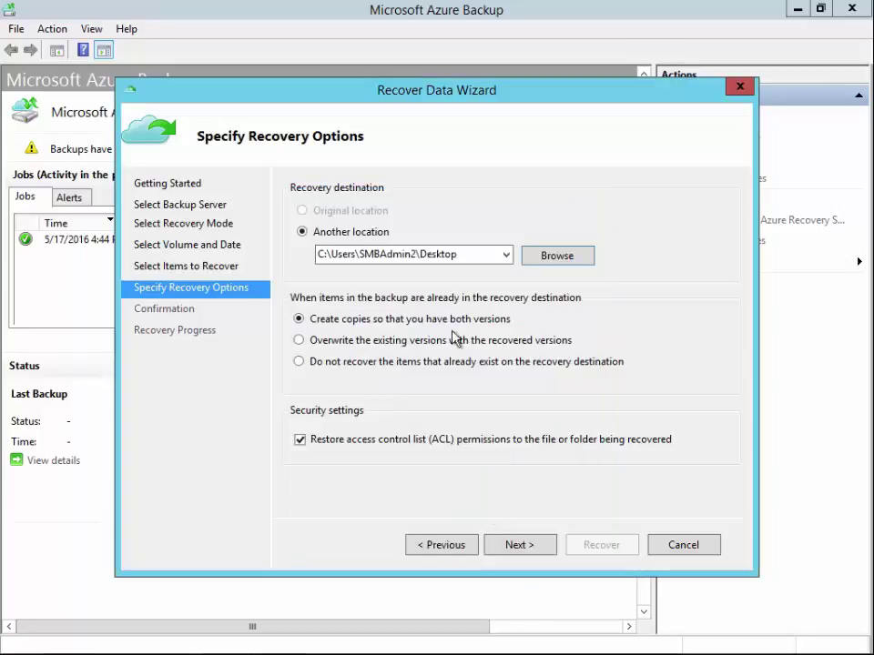
left_click(518, 547)
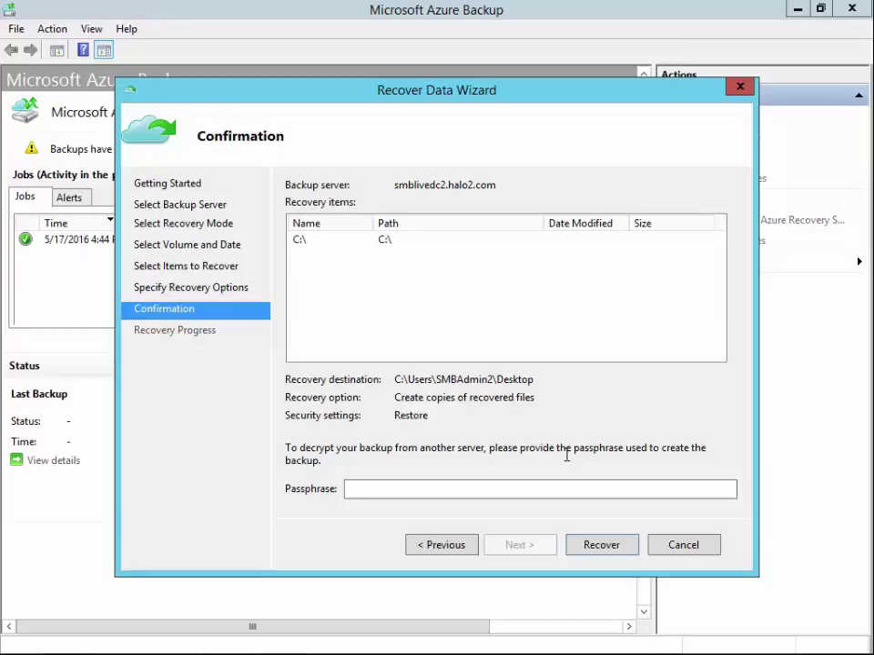
Paste the backup's decryption passphrase, run the recovery, and close the wizard once the job is done.
left_click(583, 492)
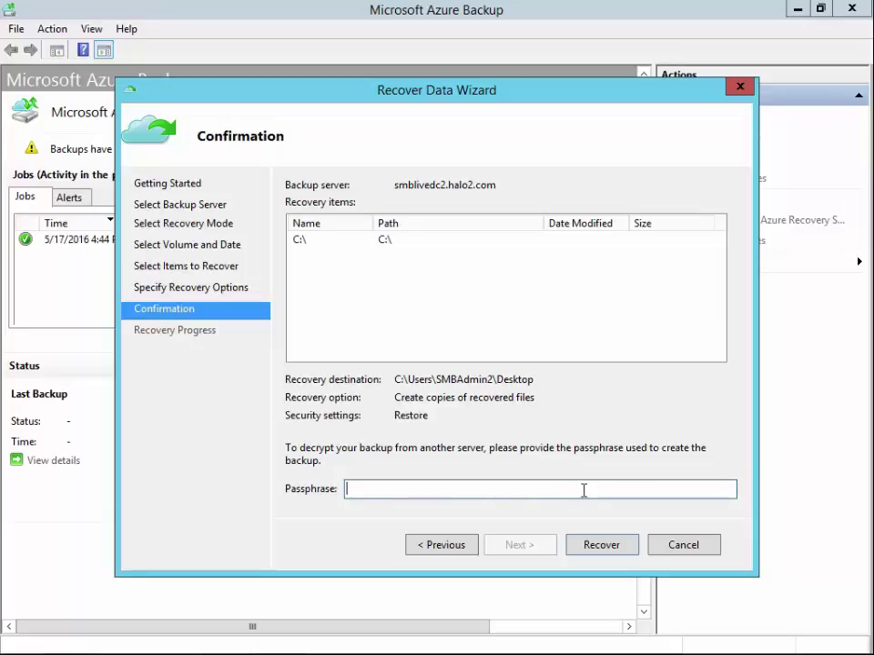
right_click(586, 491)
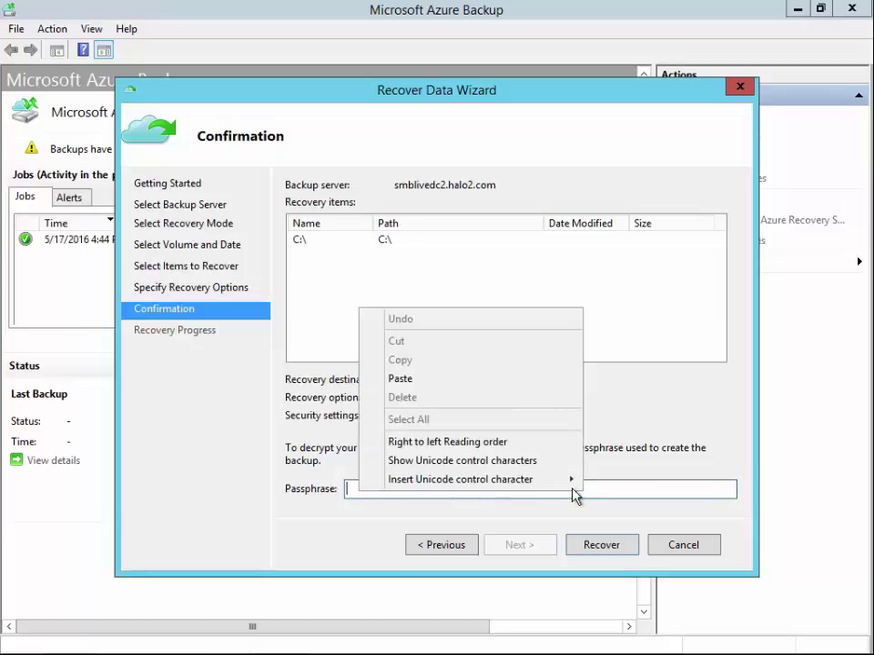
left_click(454, 381)
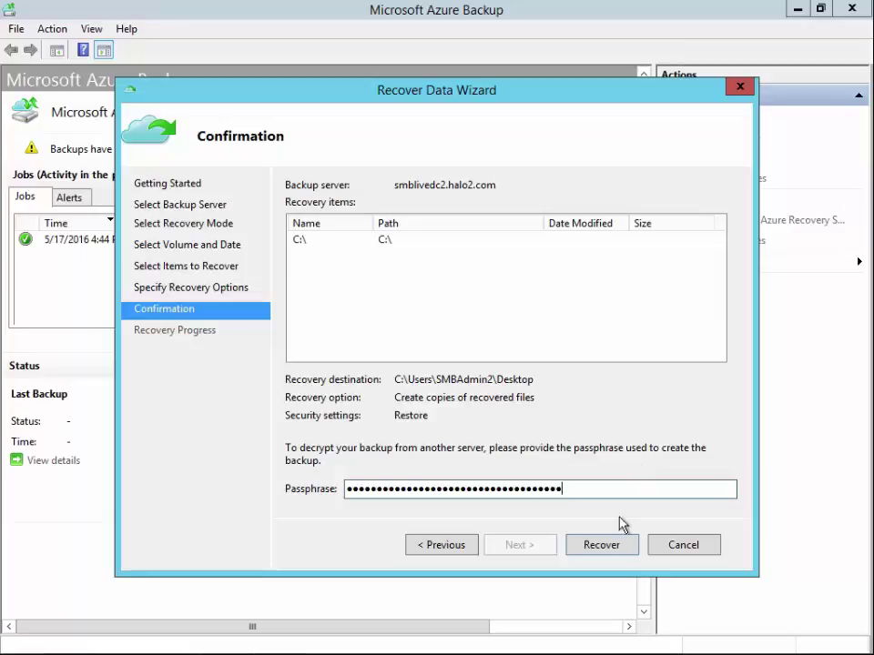
left_click(586, 549)
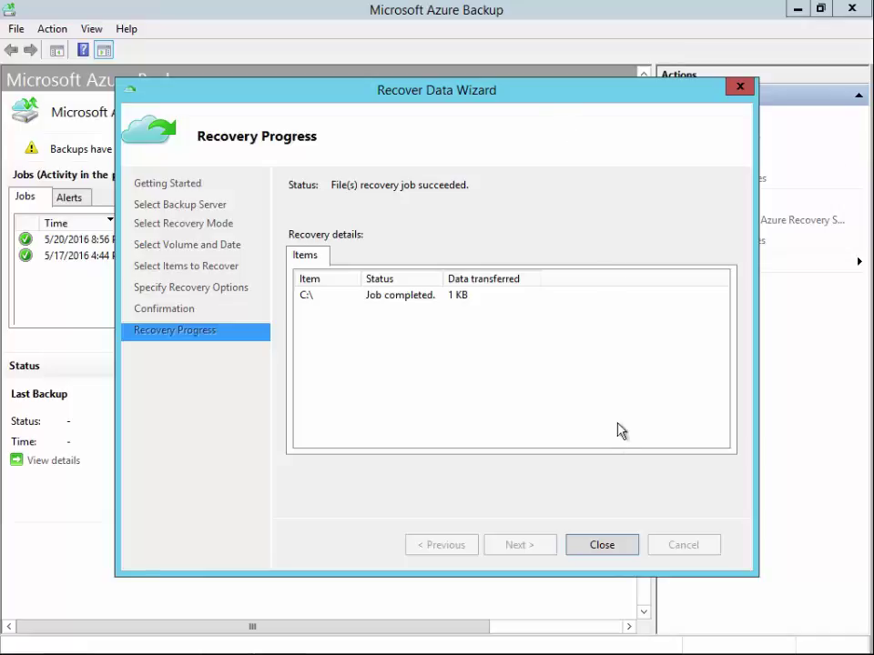
left_click(616, 543)
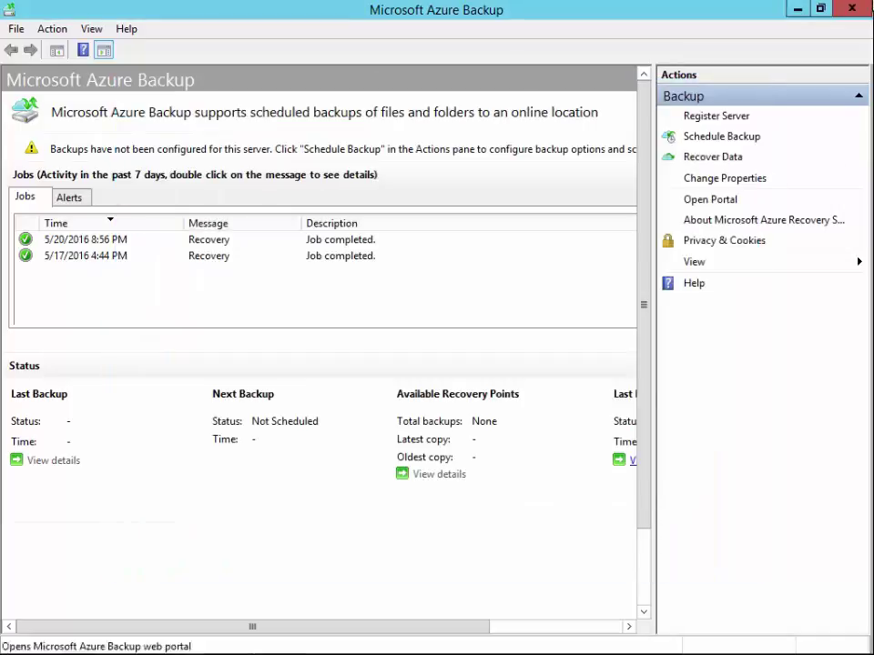
Minimize the backup console and browser windows and open the recovered C_vol folder on the desktop.
left_click(792, 13)
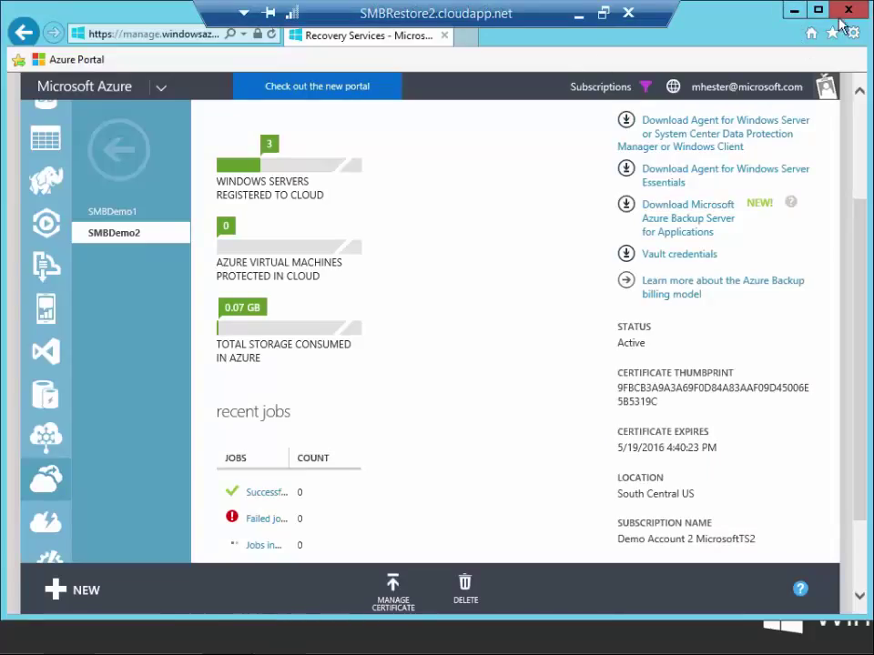
left_click(791, 14)
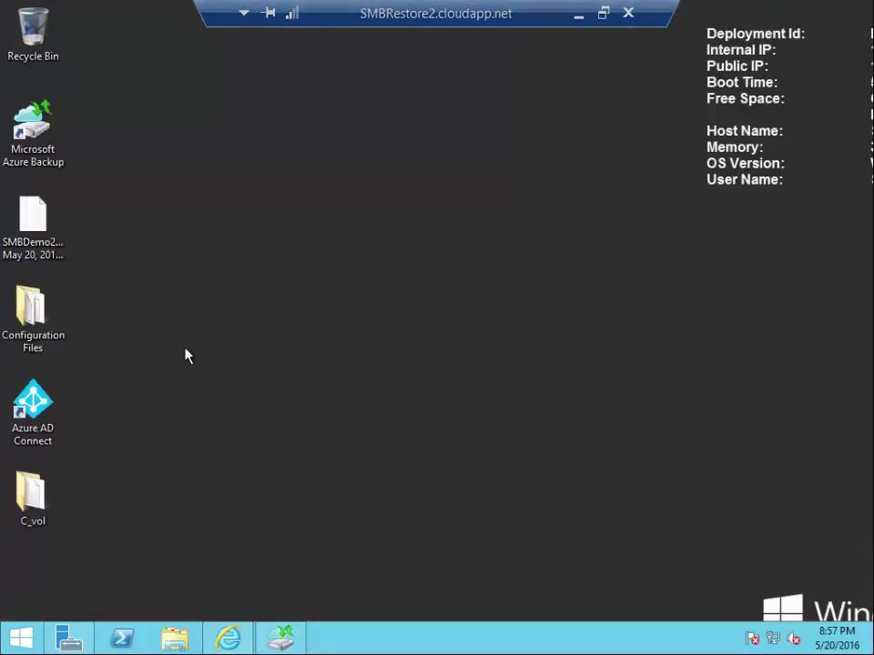
double_click(32, 510)
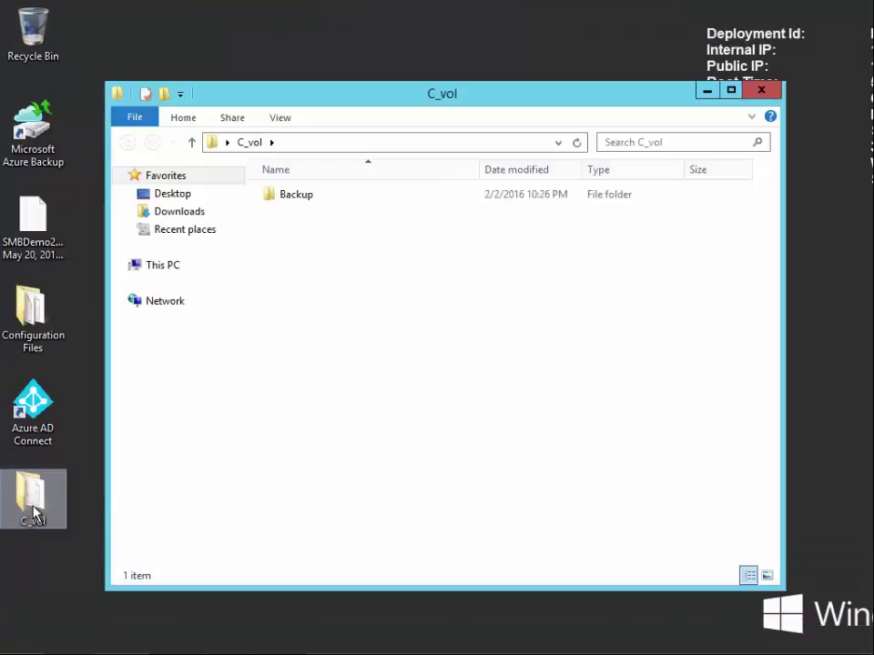
View the contents of the restored GoBuckeyes text file in the Backup folder, and close the file and folder windows.
double_click(293, 195)
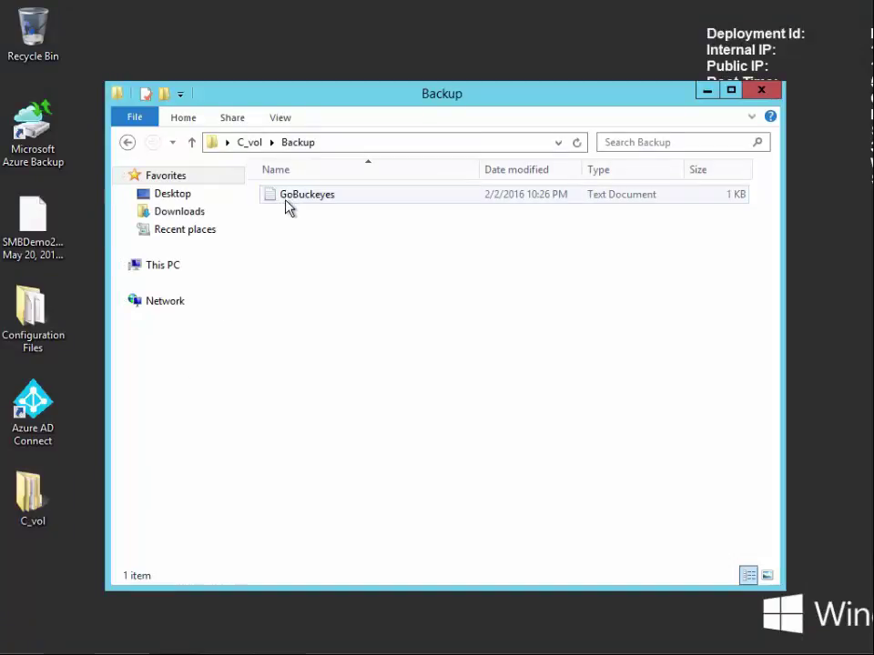
left_click(282, 201)
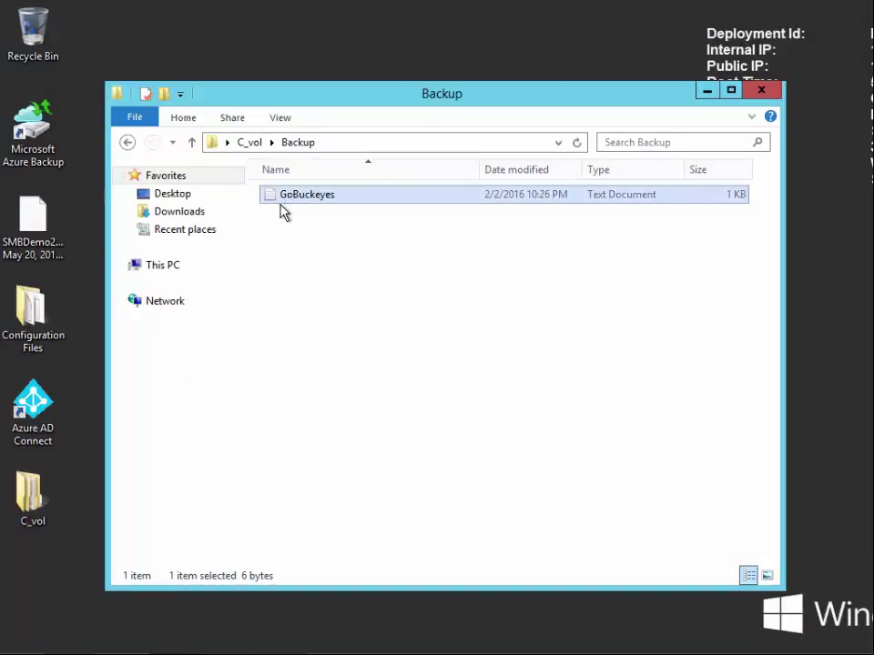
double_click(281, 202)
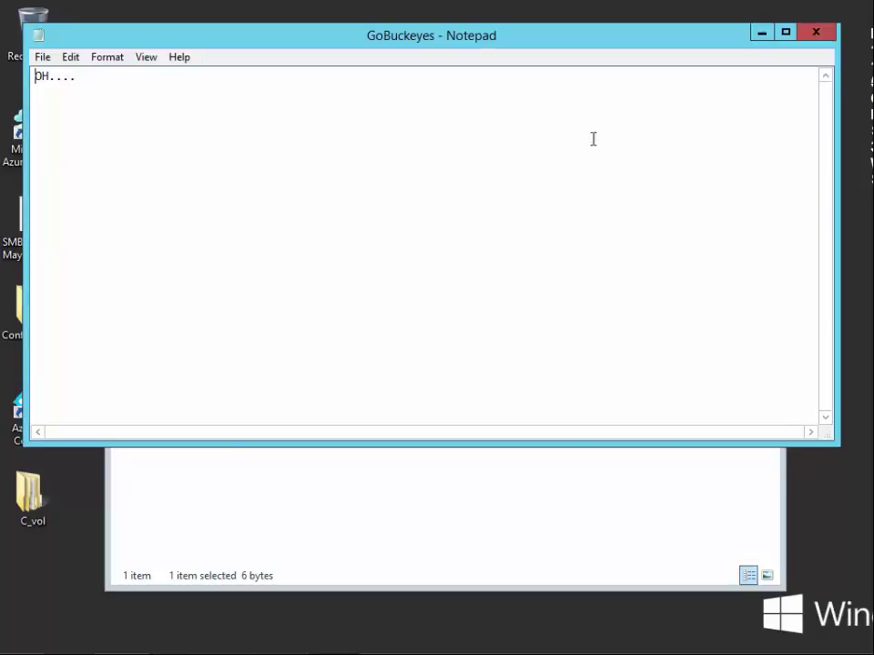
left_click(824, 32)
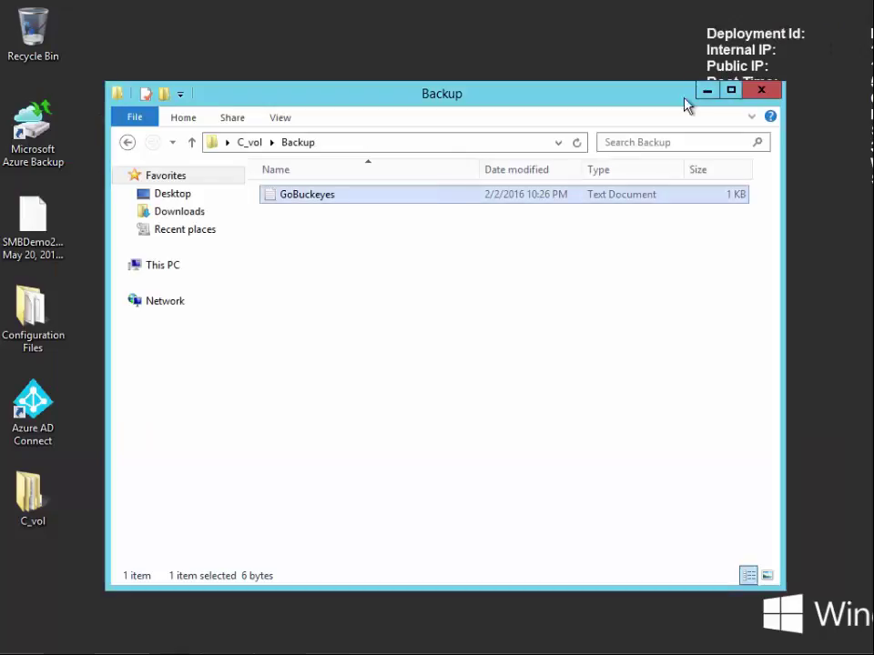
left_click(763, 90)
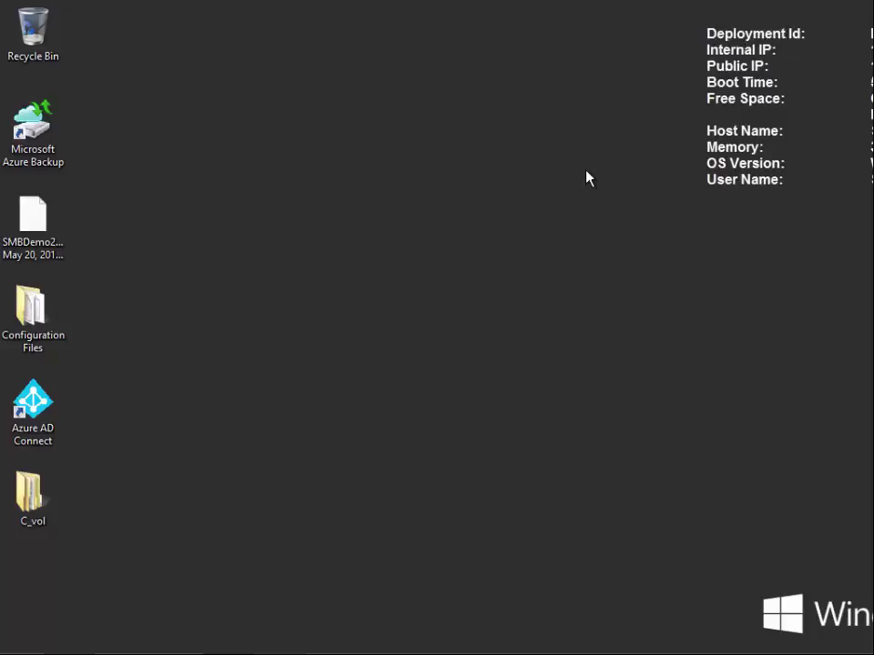
Copy the GoBuckeyes text file from the Backup folder inside the desktop's C_vol folder.
double_click(28, 494)
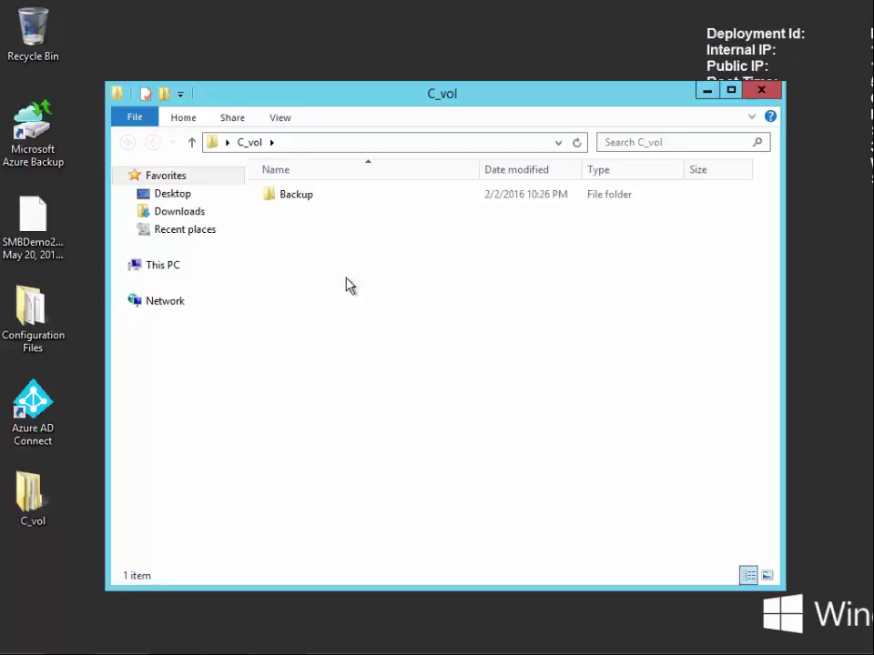
double_click(301, 195)
right_click(311, 198)
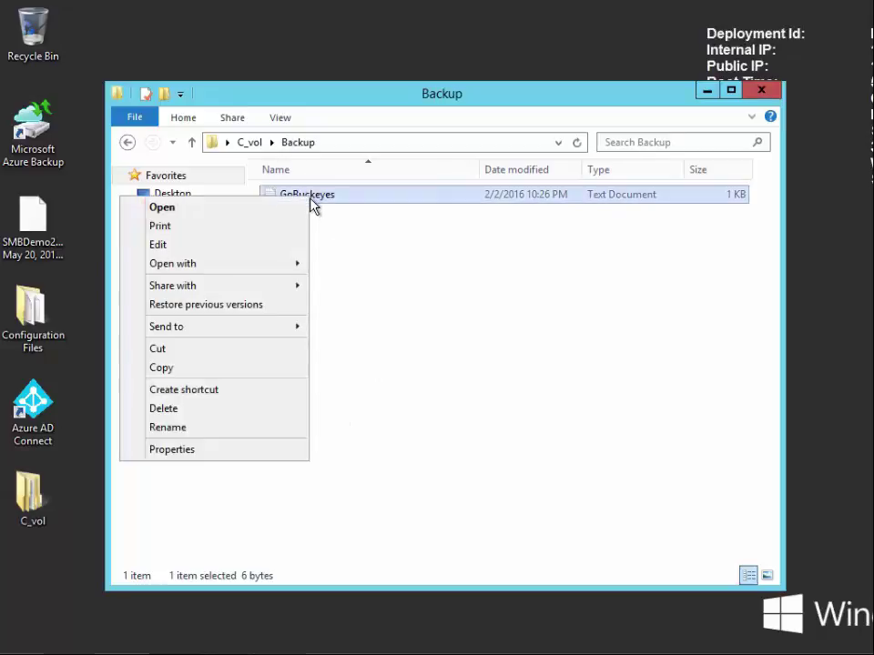
left_click(217, 368)
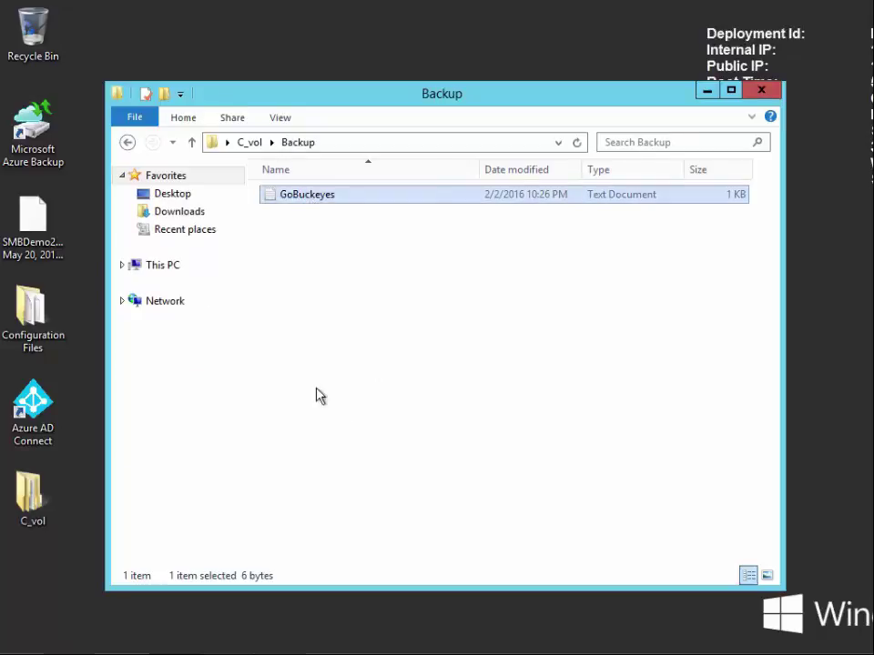